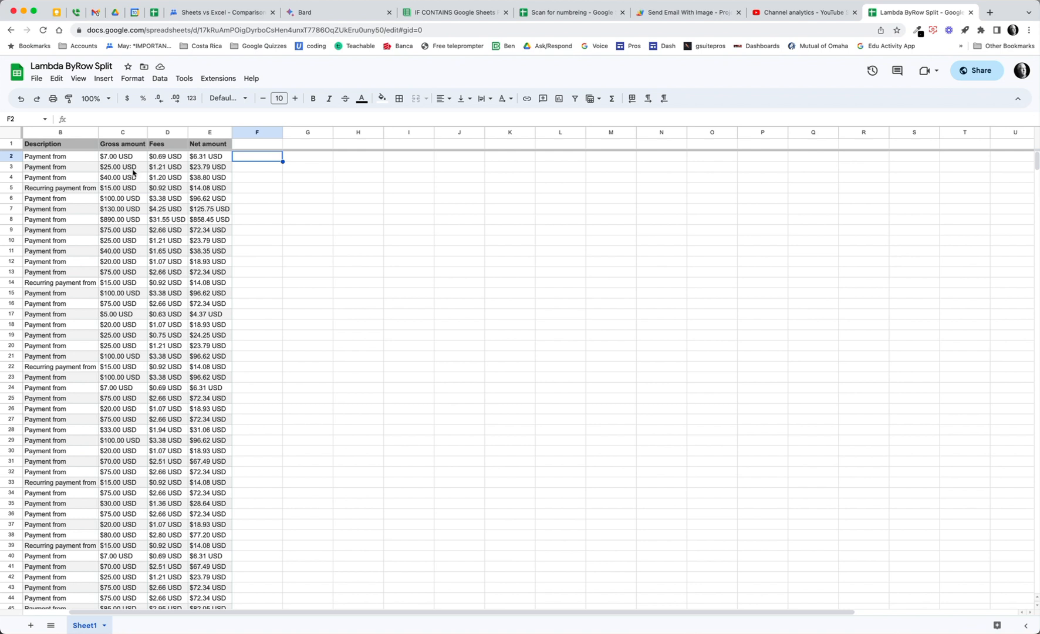
Step: Enter a SPLIT formula in F2 that divides the gross amount in C2 at the space: =SPLIT(C2," ")
scroll(132, 164, "left", 2)
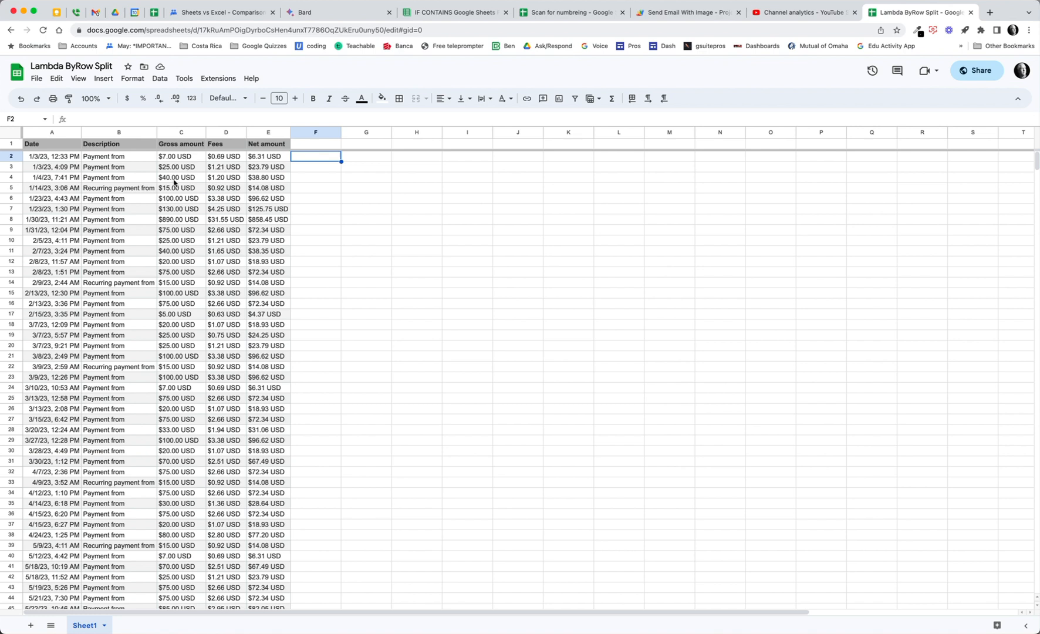
left_click_drag(186, 159, 182, 273)
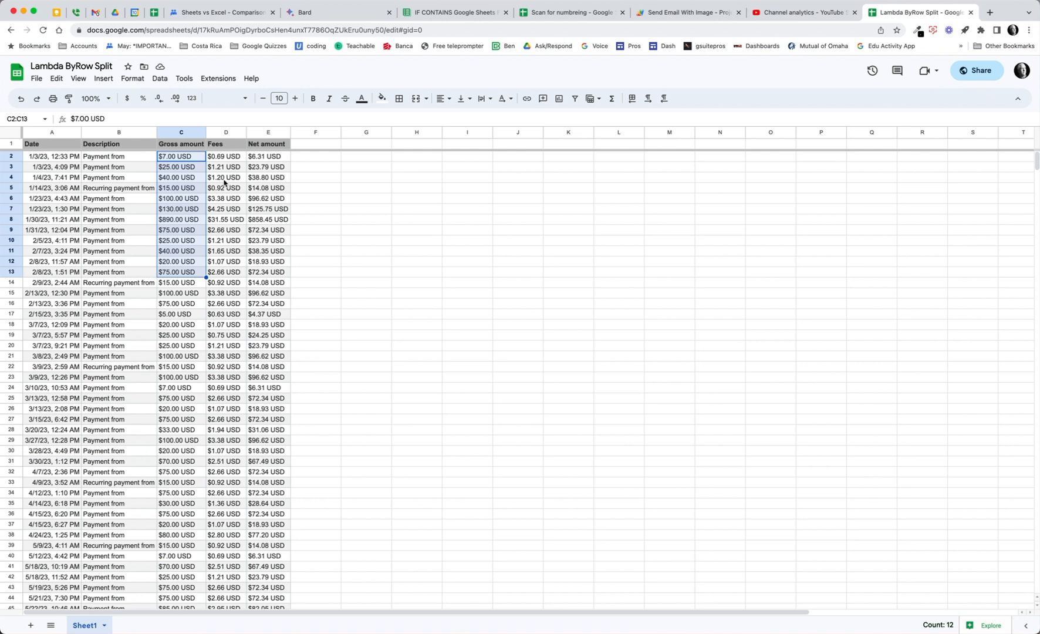
left_click(196, 161)
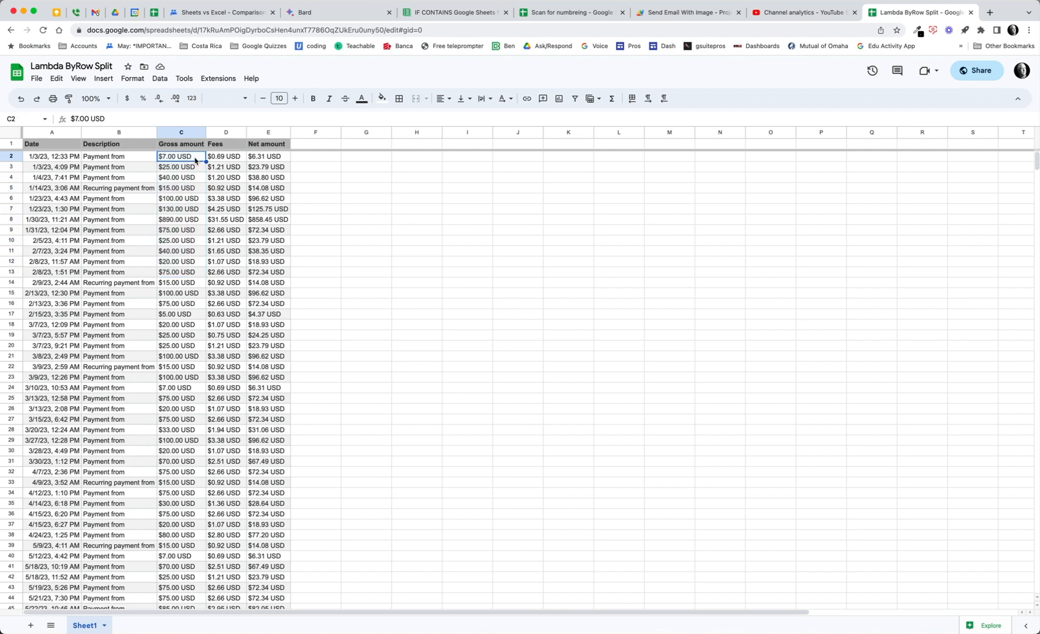
left_click(314, 158)
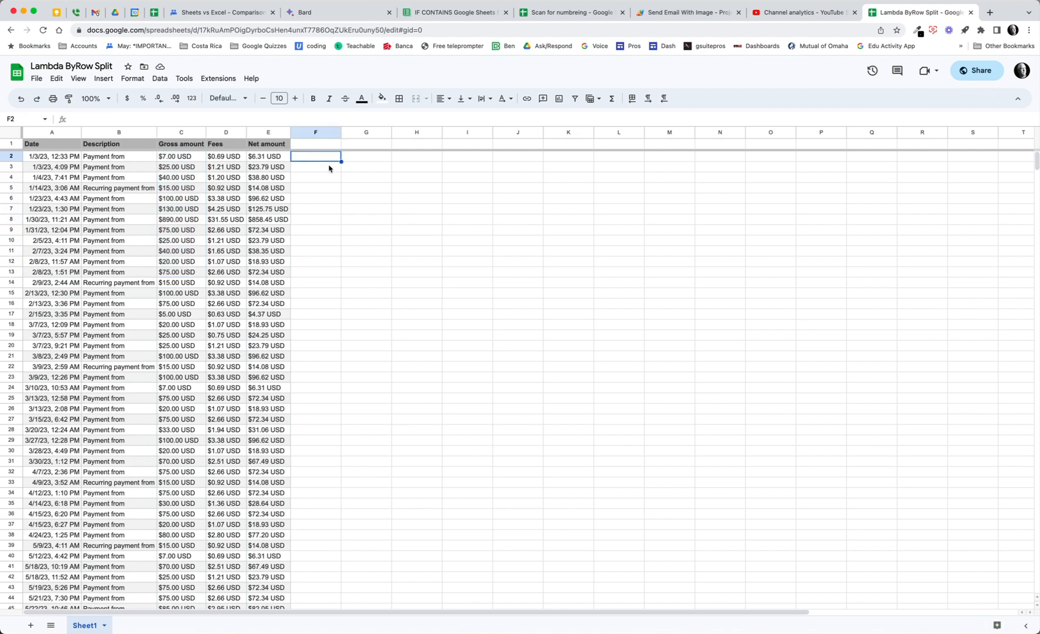
type("=spl")
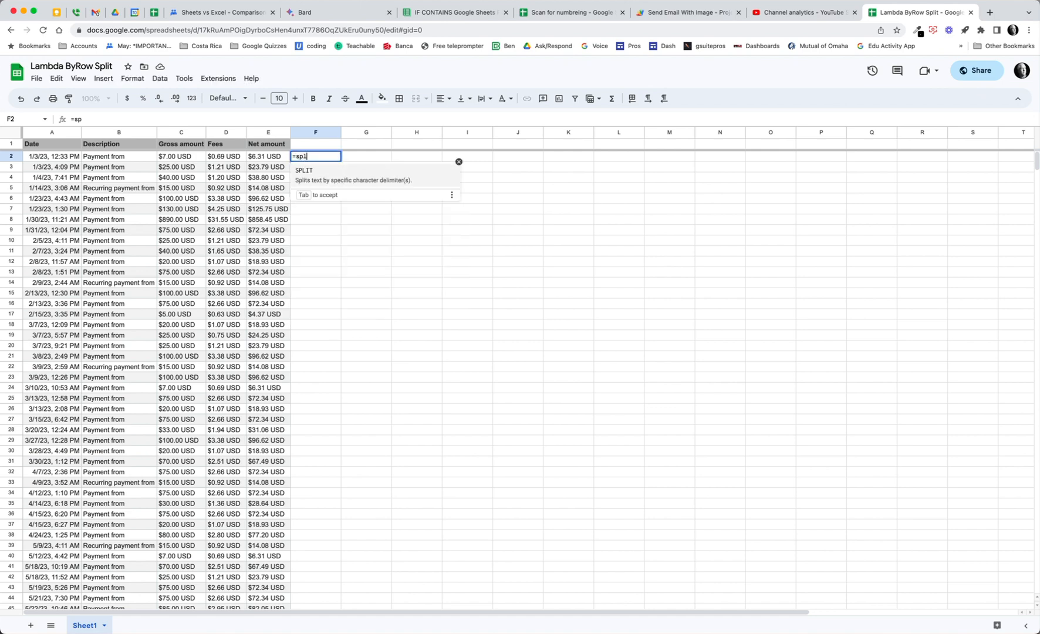
type("it")
key("Tab")
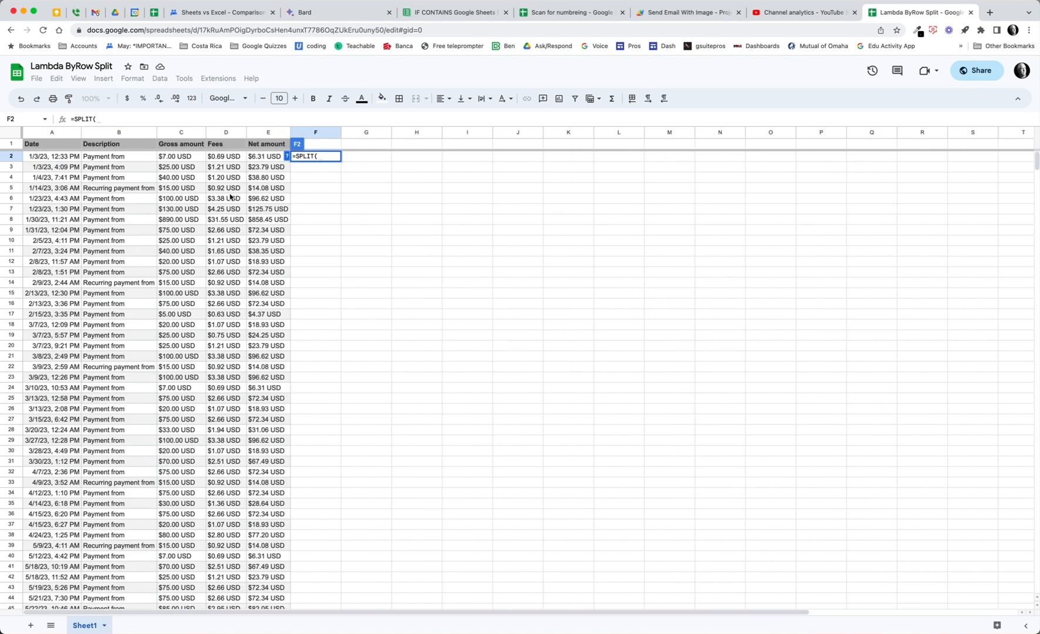
left_click(186, 162)
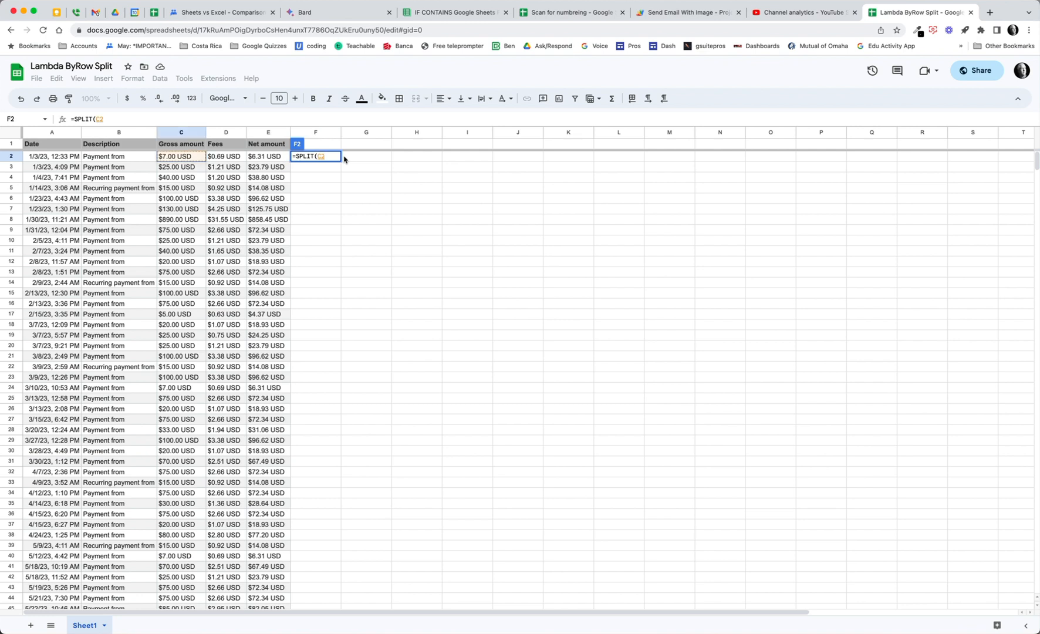
type(",\"")
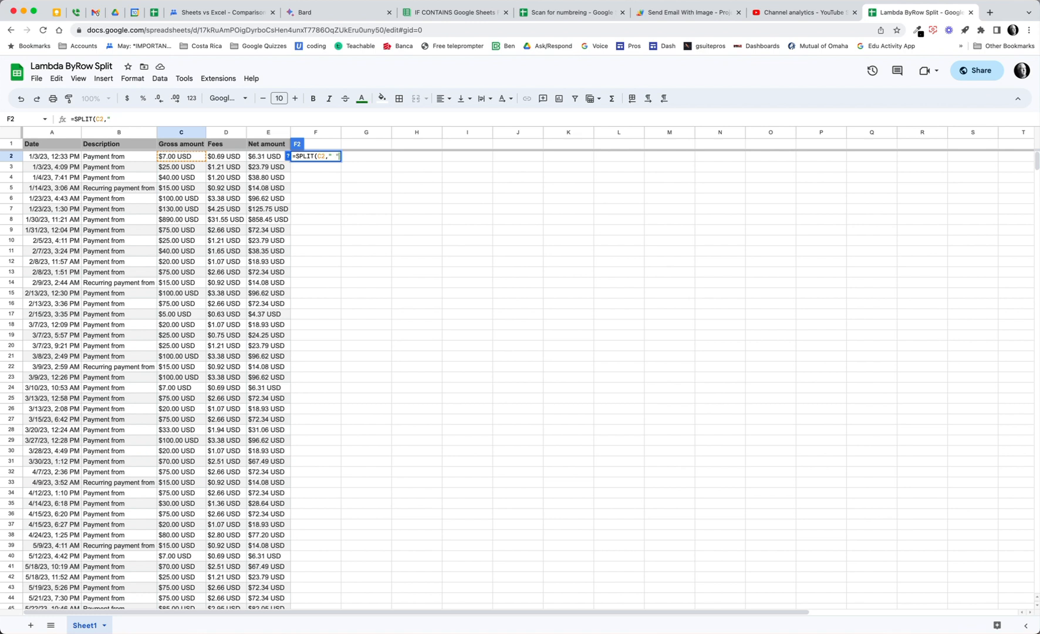
key("Return")
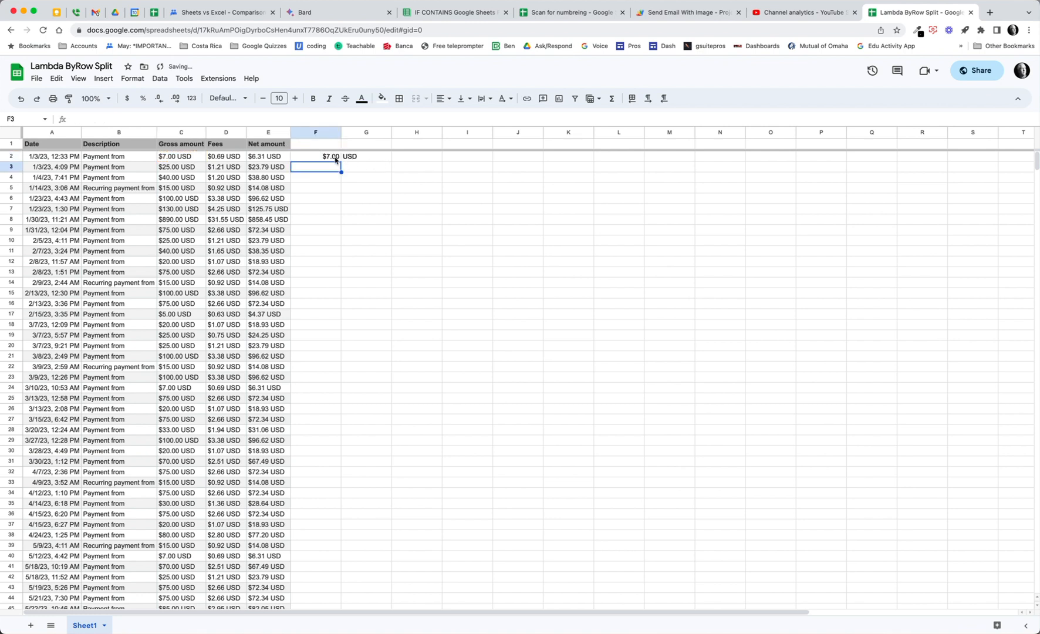
Step: Fill the SPLIT formula from F2 down the column and undo the fill
left_click(337, 158)
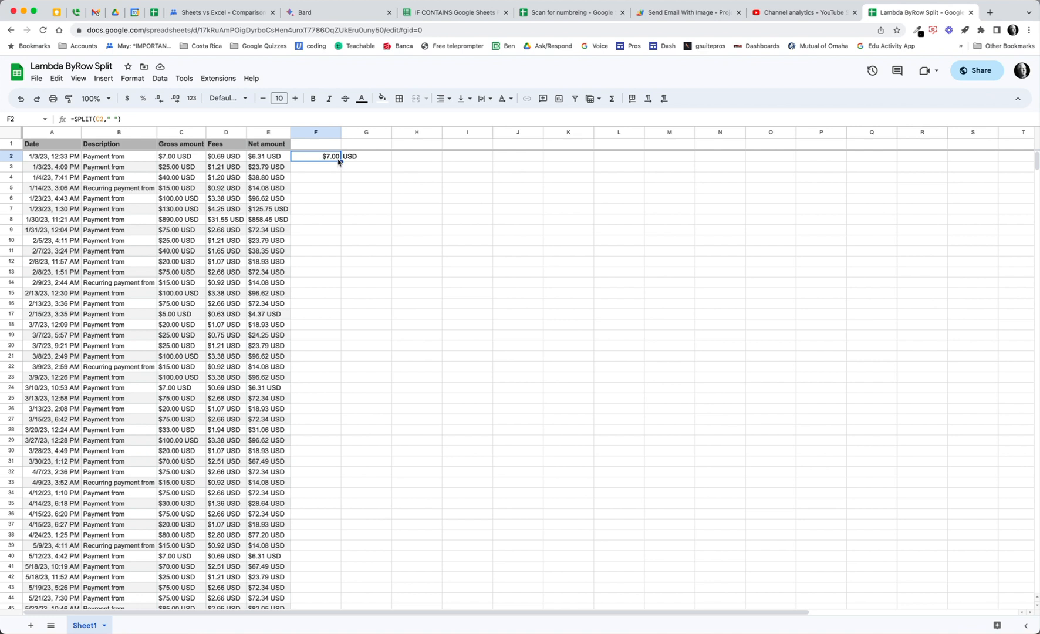
double_click(341, 161)
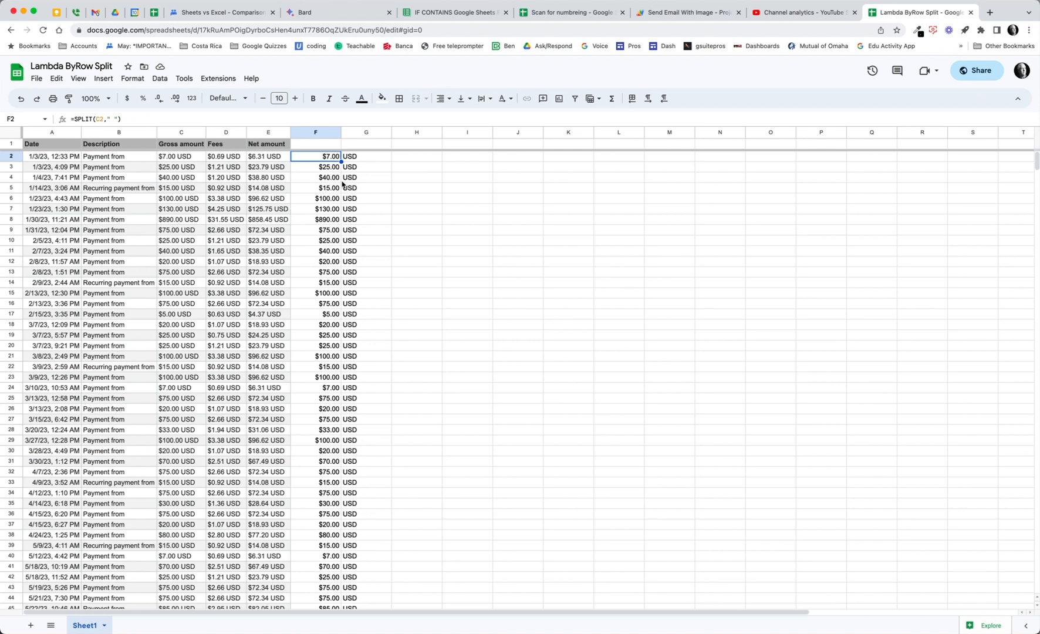
key("ctrl+z")
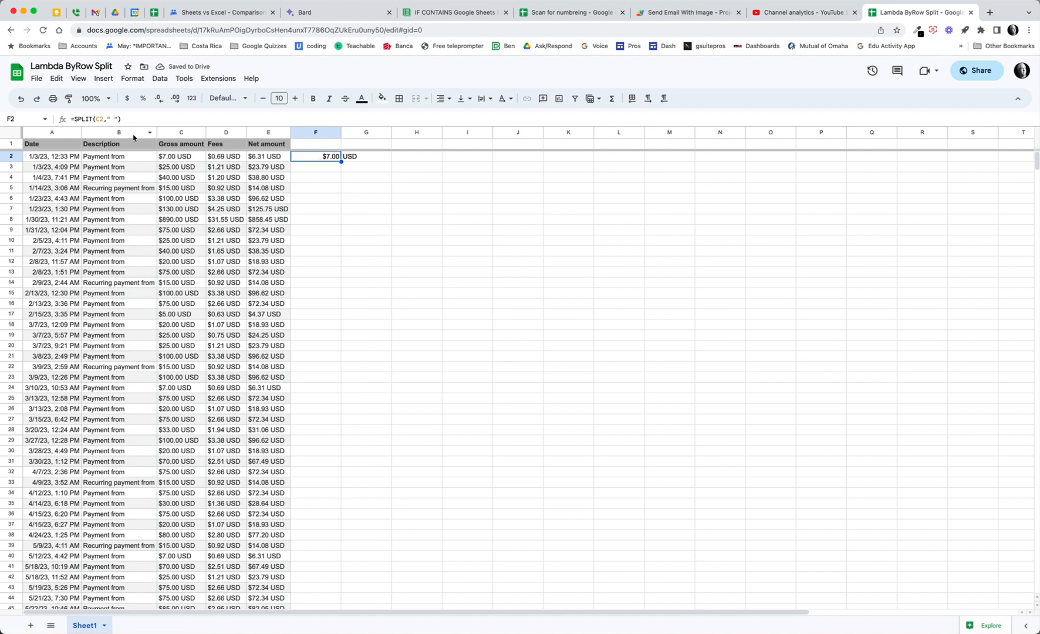
Step: Wrap the SPLIT formula in F2 in a BYROW function with C2:C50 as its range argument
left_click(74, 119)
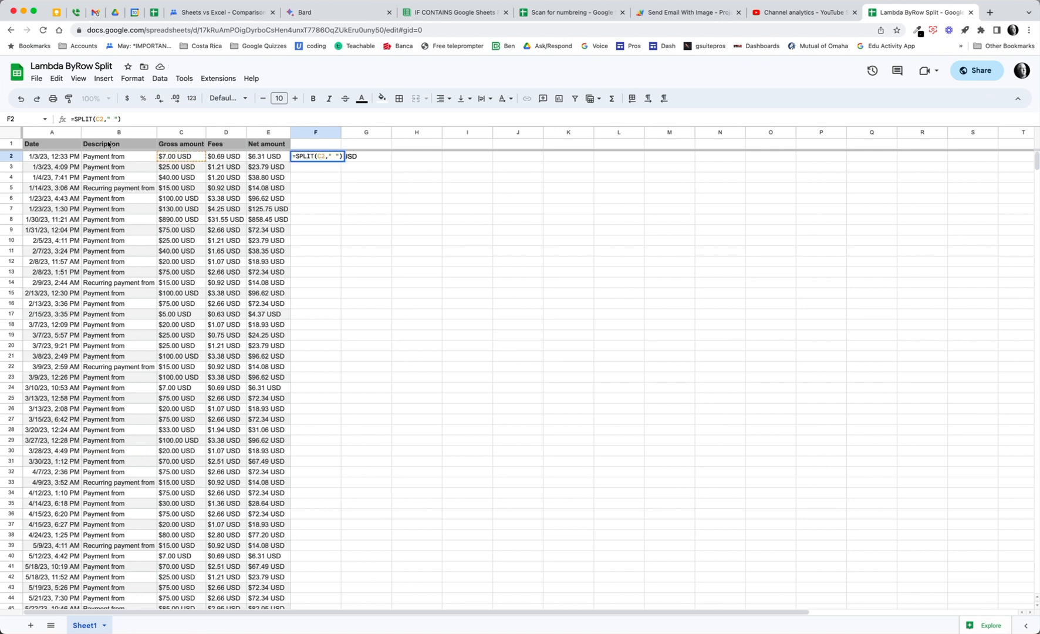
type("BYROW(")
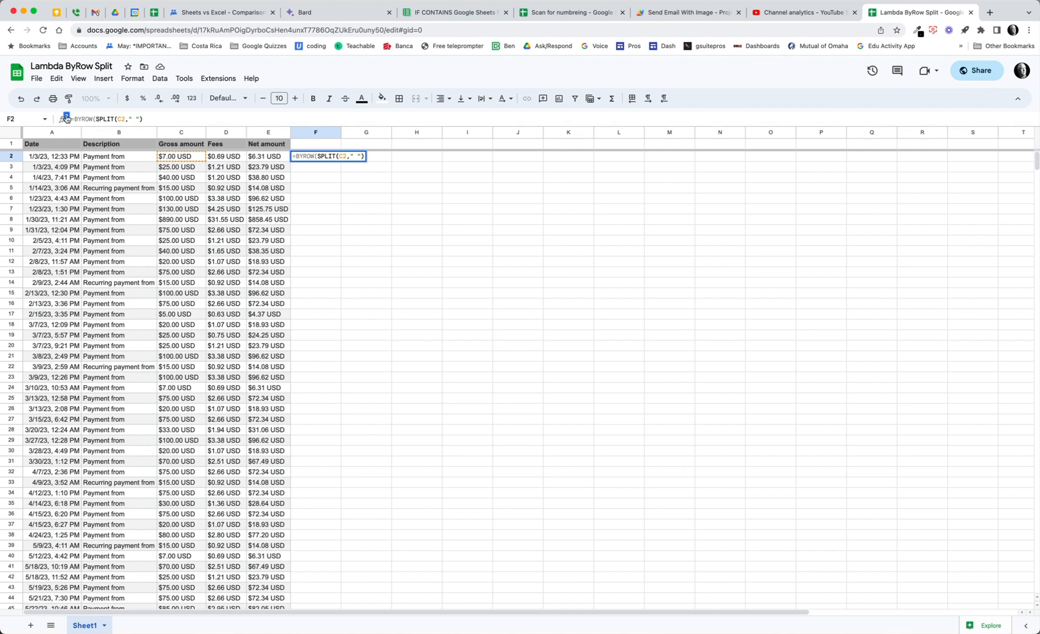
left_click(67, 117)
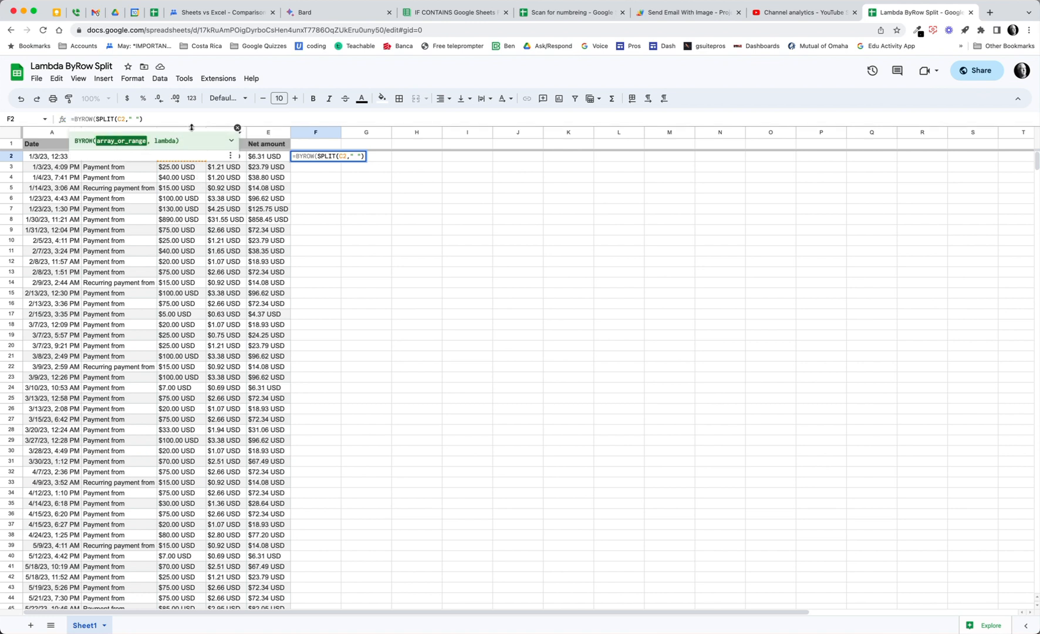
left_click(237, 128)
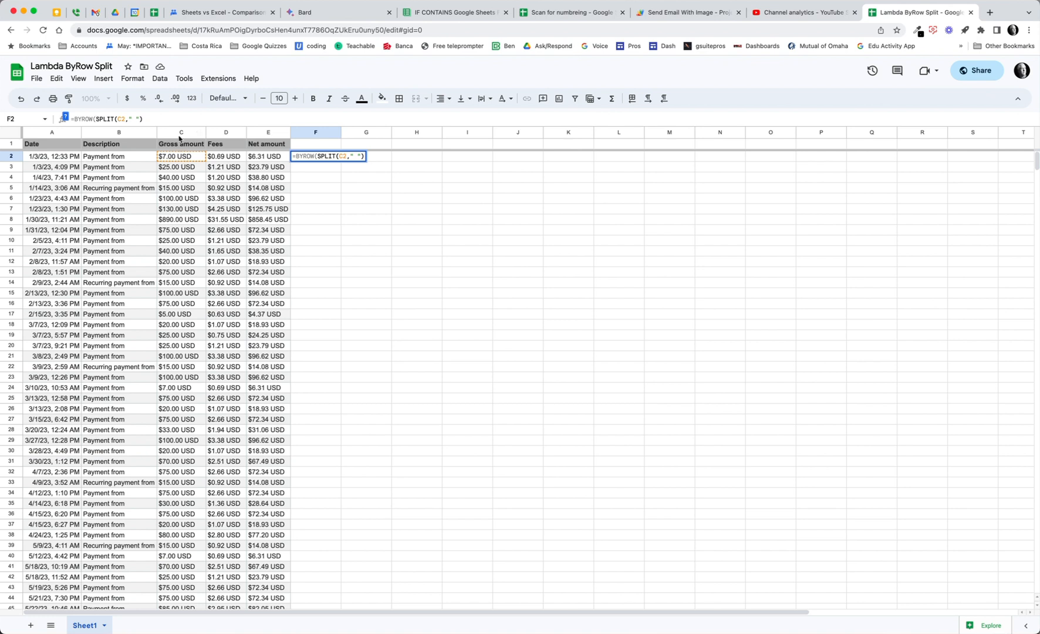
left_click(175, 157)
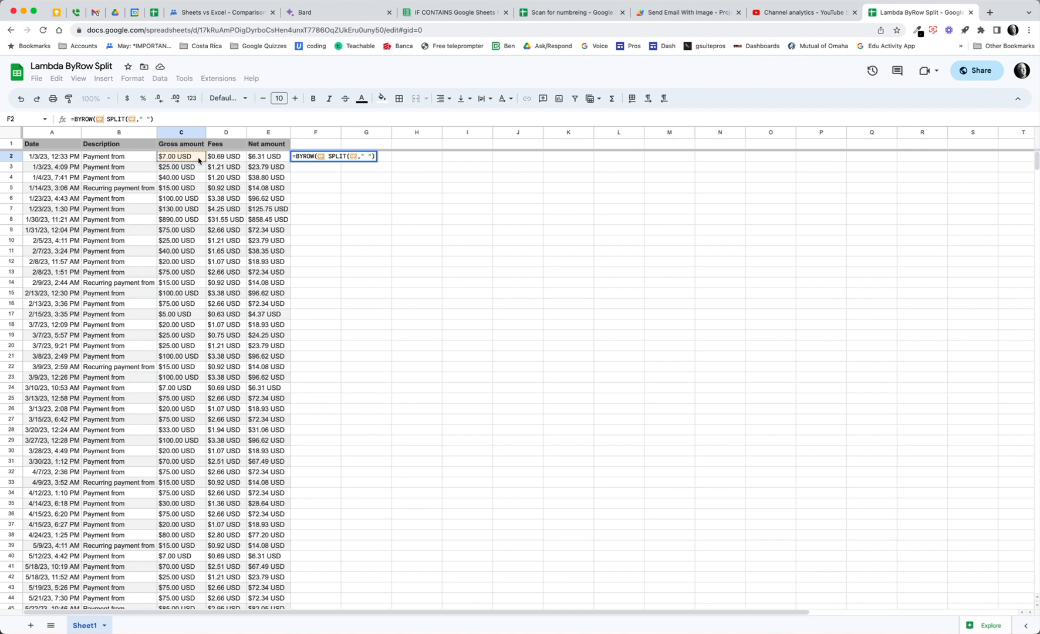
left_click_drag(198, 159, 183, 532)
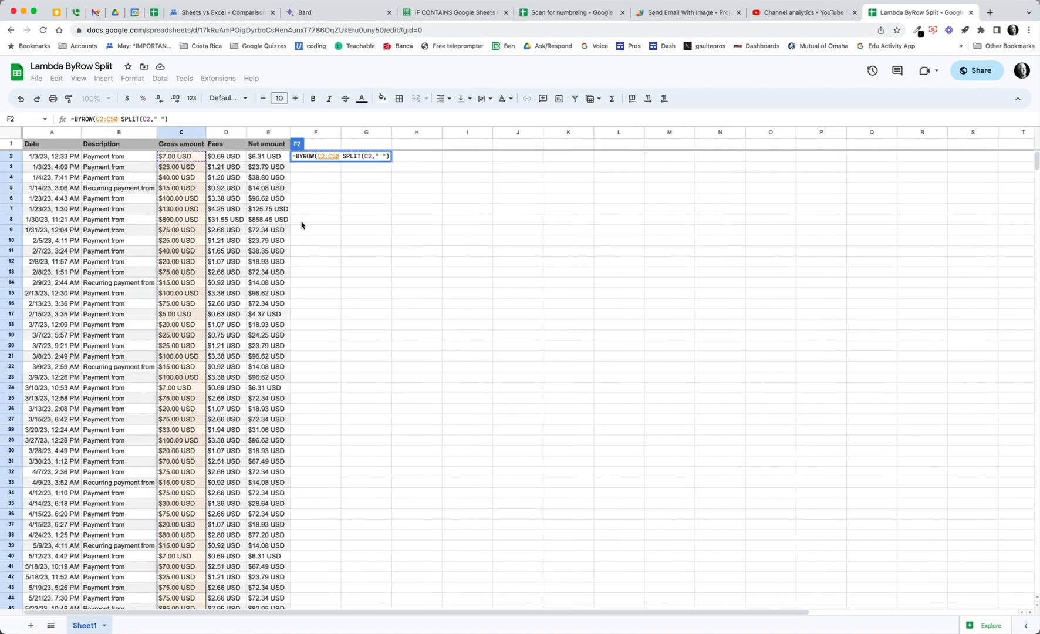
left_click(340, 156)
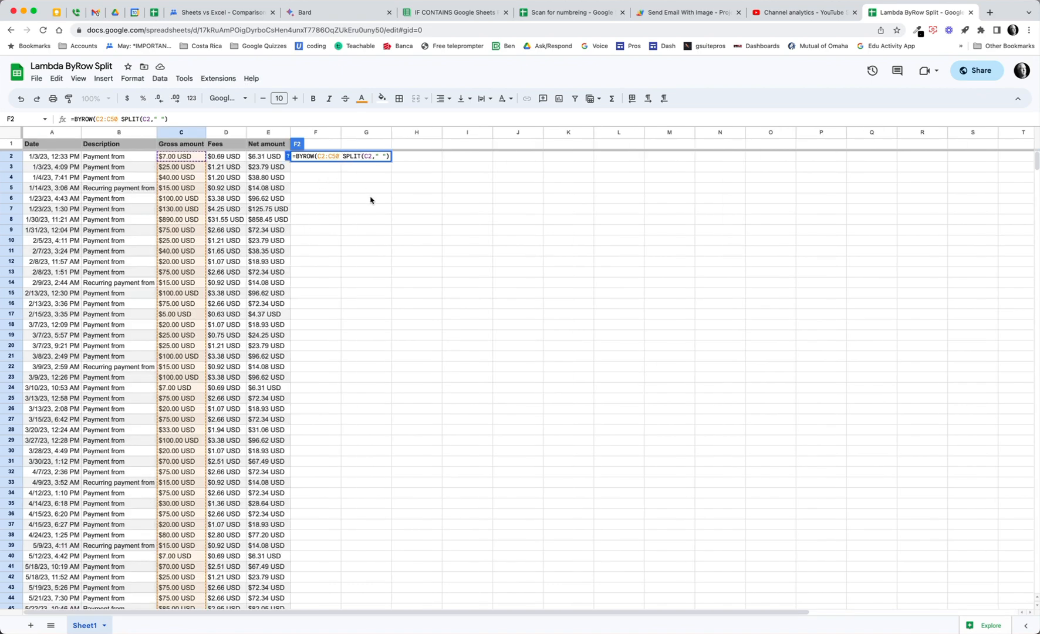
type(",")
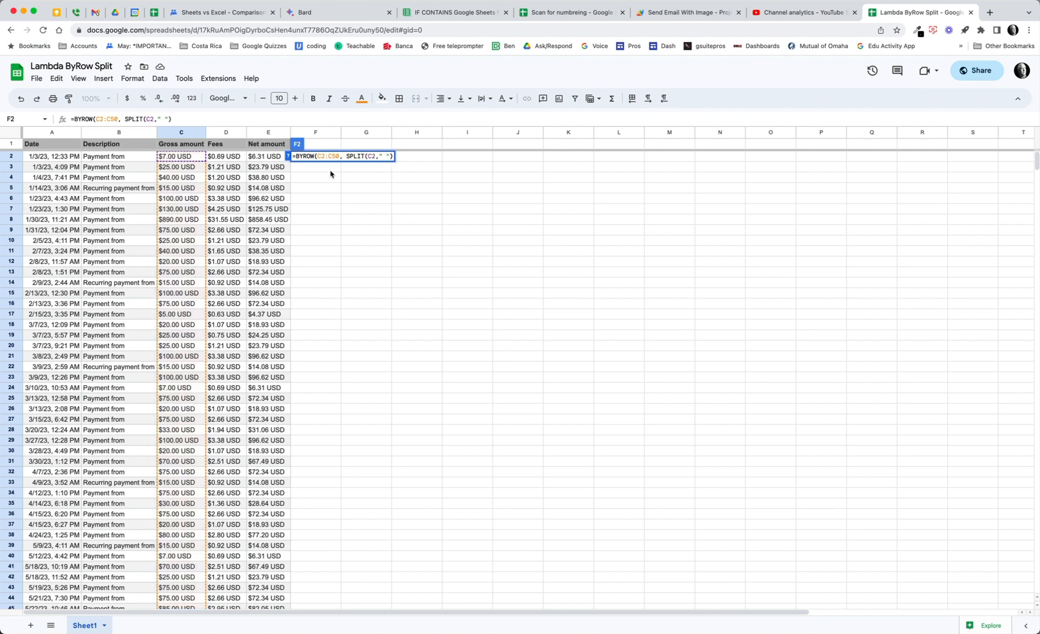
Step: Insert a LAMBDA function with the name "amount" before SPLIT as BYROW's second argument
left_click(288, 157)
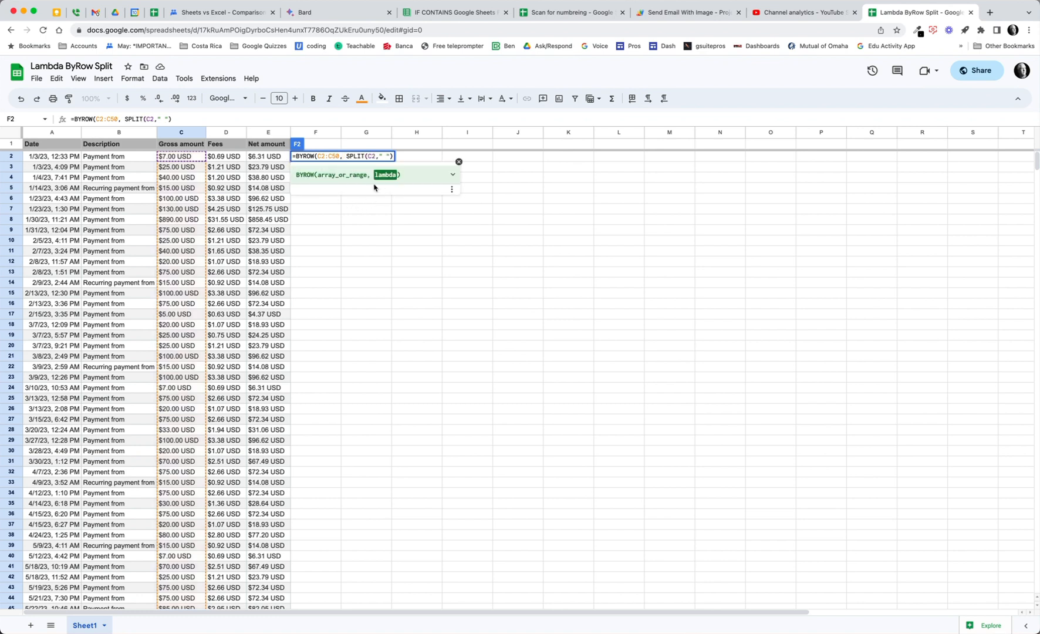
type("LAM")
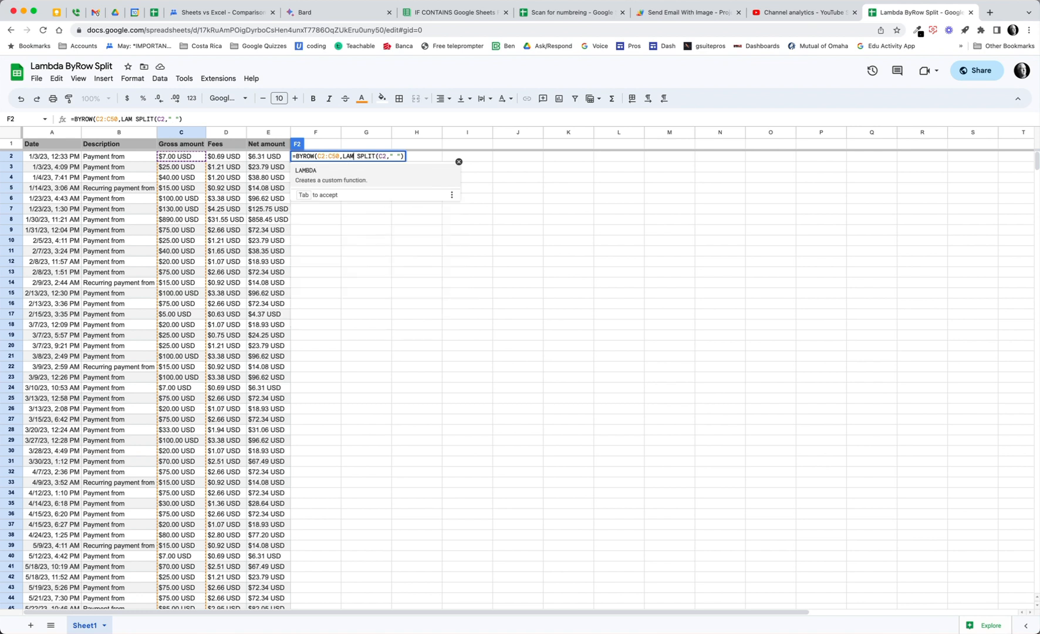
key("Tab")
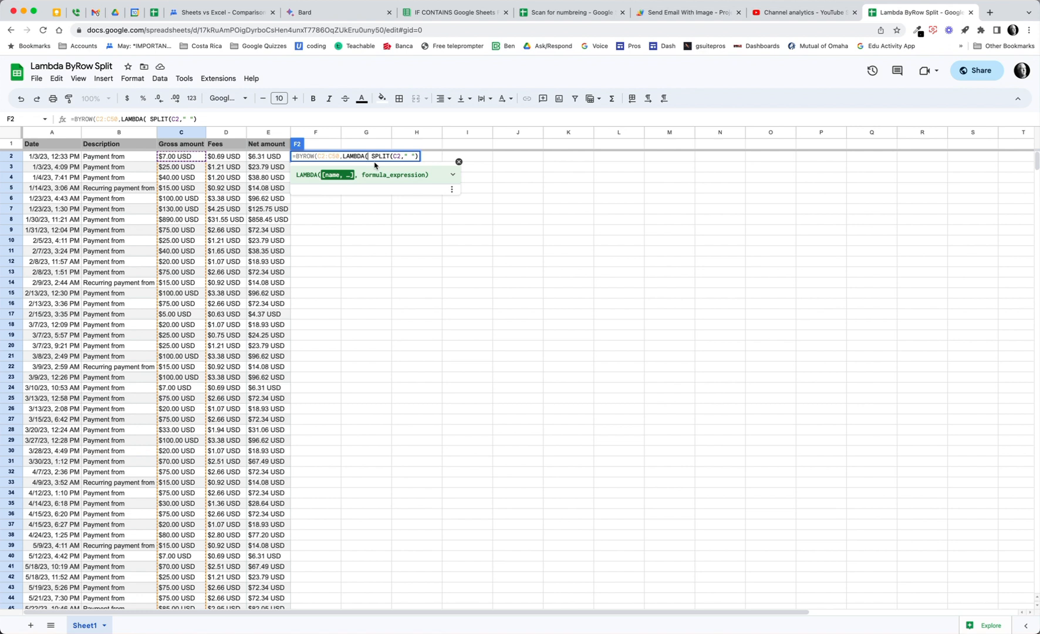
left_click(459, 161)
type("amount")
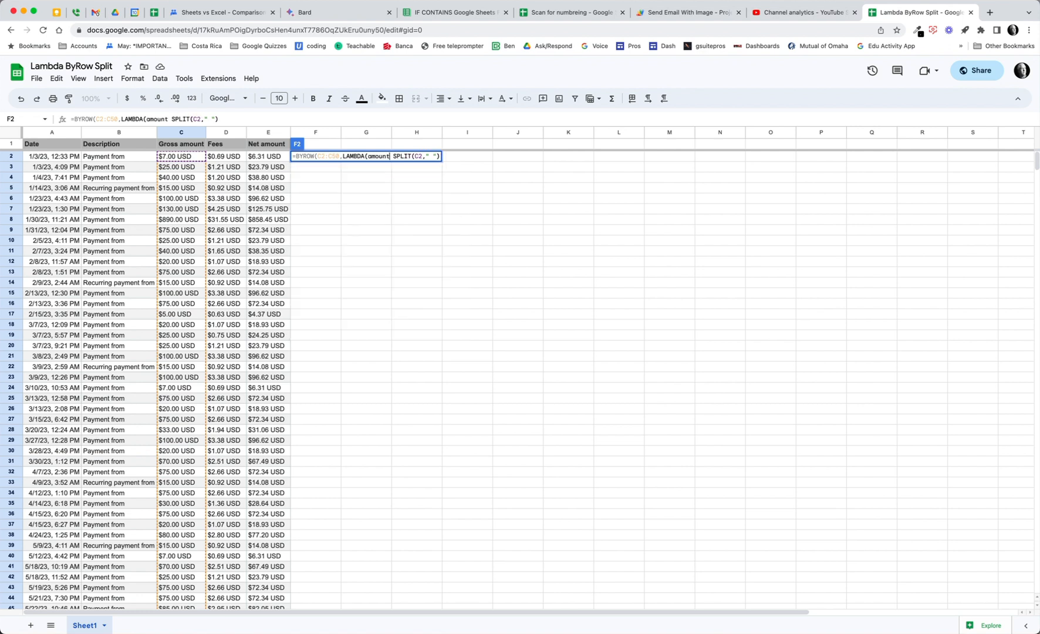
type(",")
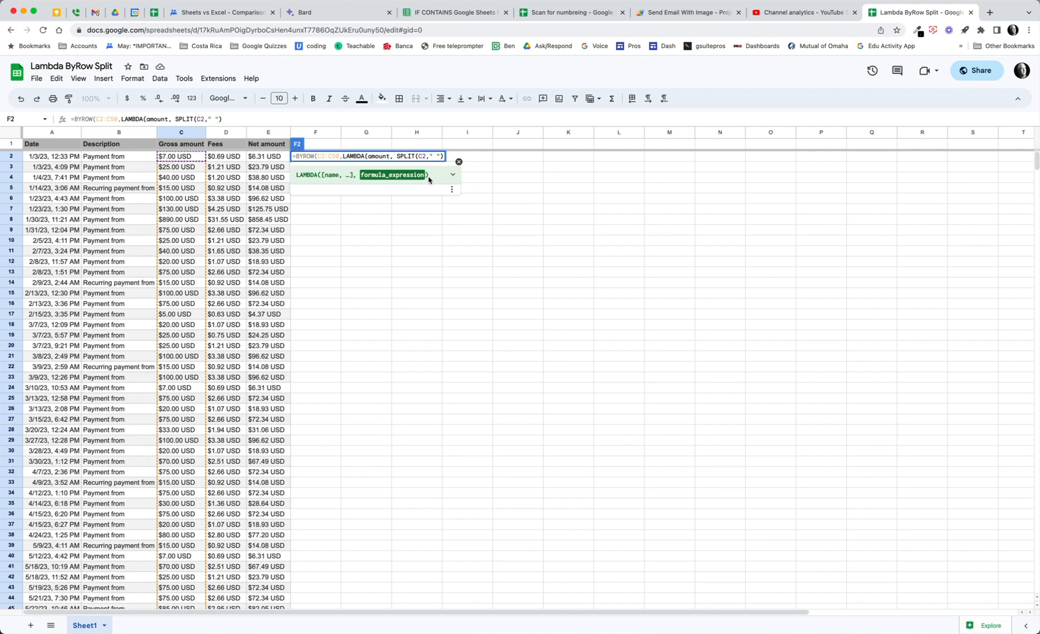
Step: Replace the C2 reference inside SPLIT with amount and commit the formula =BYROW(C2:C50,LAMBDA(amount, SPLIT(amount," ")))
left_click(453, 174)
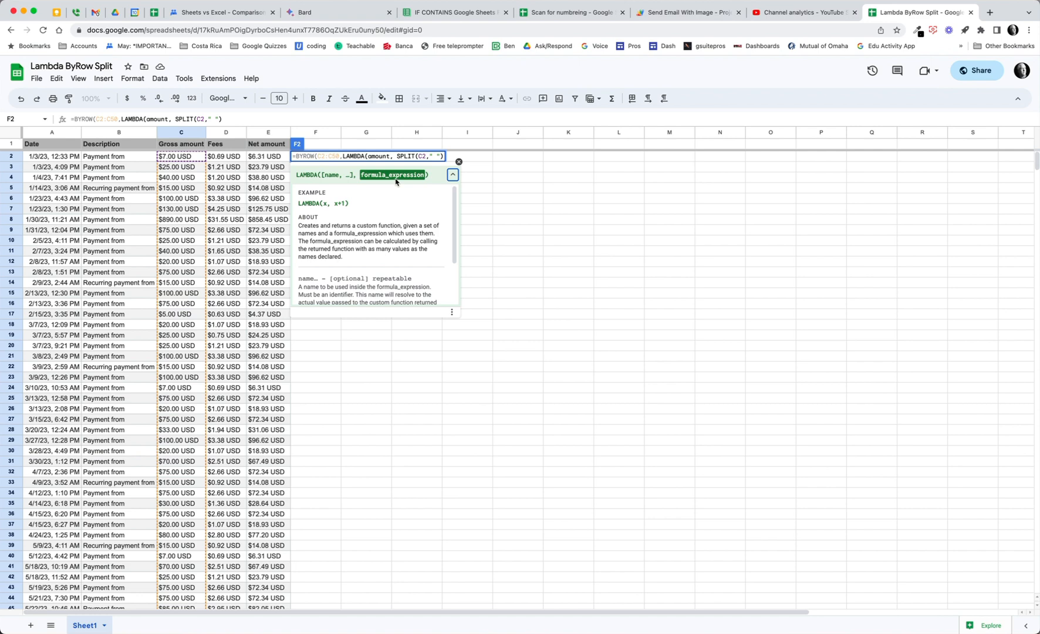
double_click(422, 155)
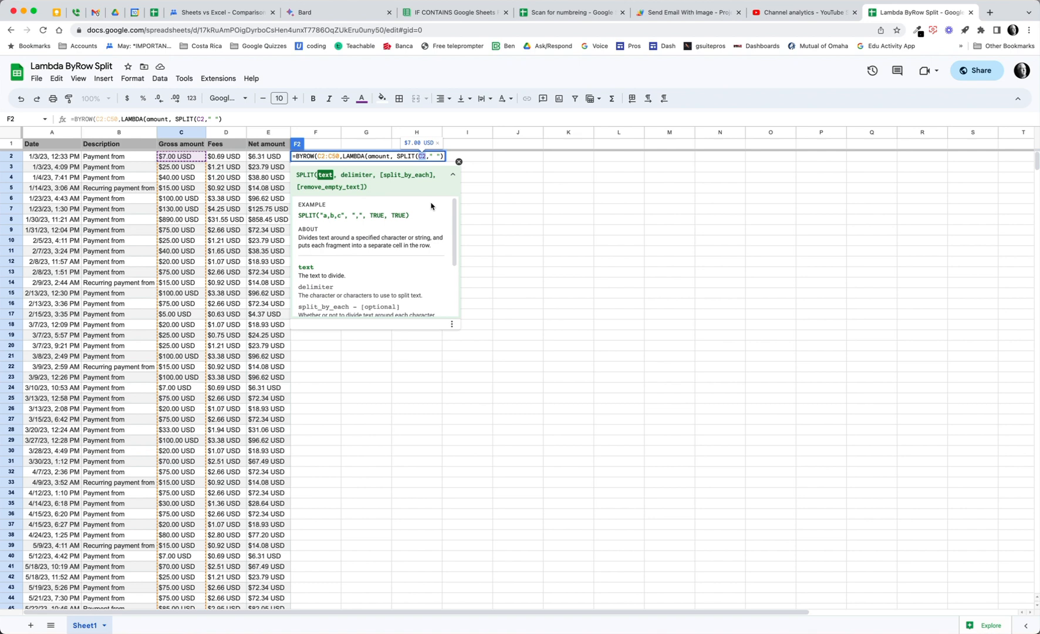
type("amount")
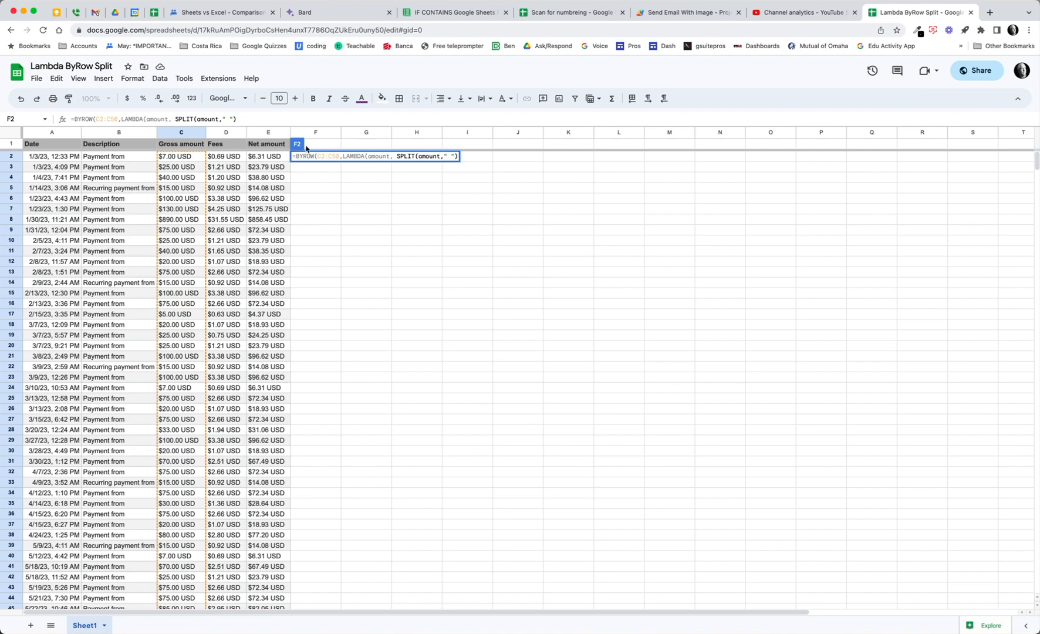
key("Return")
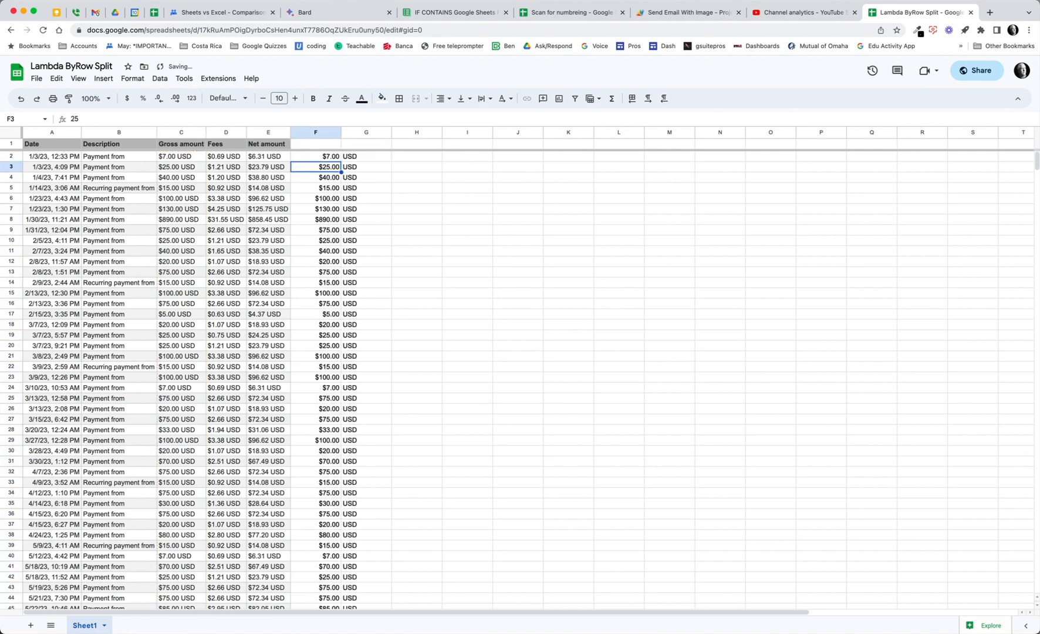
left_click(335, 156)
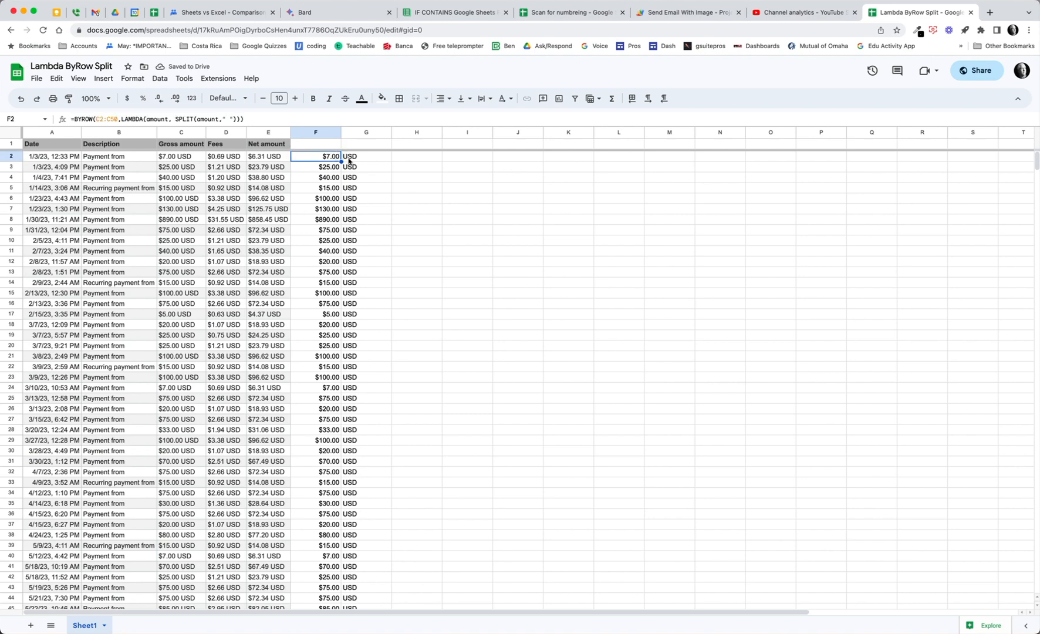
left_click_drag(335, 158, 330, 291)
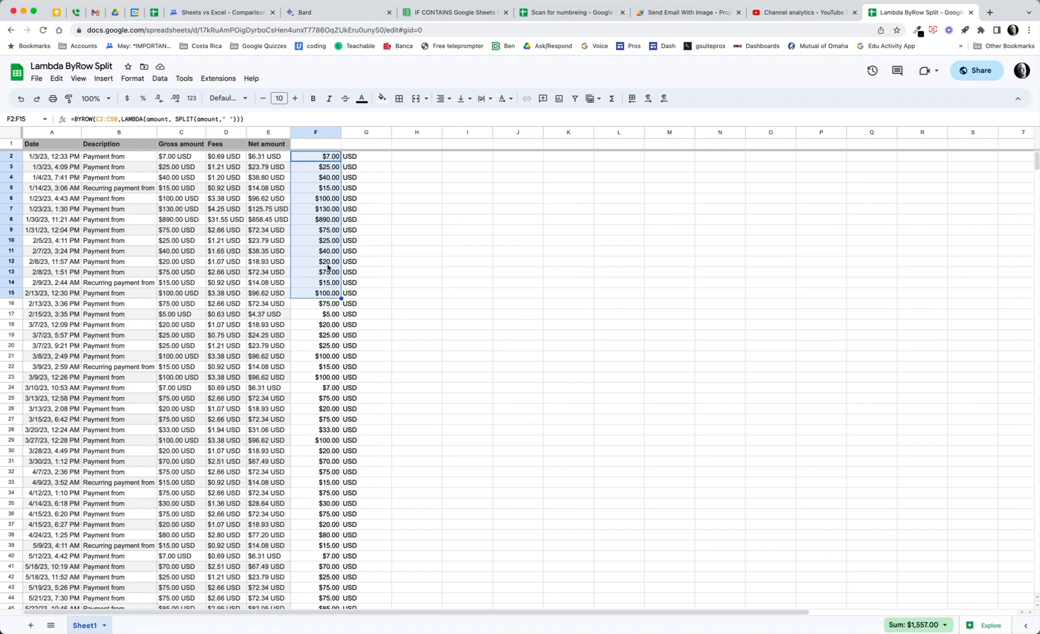
left_click(367, 161)
Step: Copy the BYROW formula text from F2 and paste it into H2
left_click(323, 156)
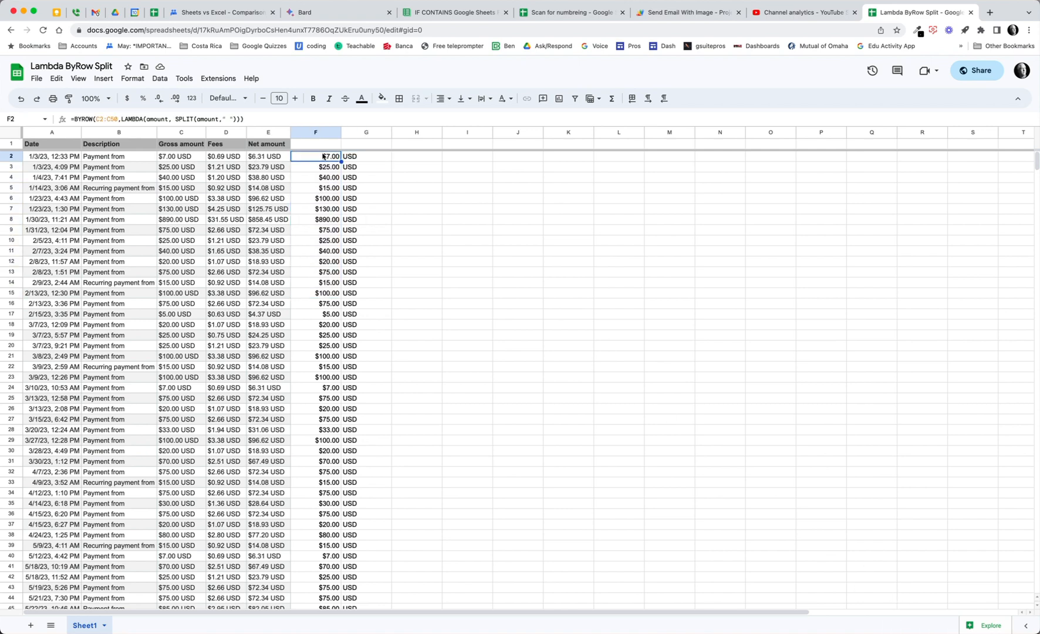
left_click(249, 119)
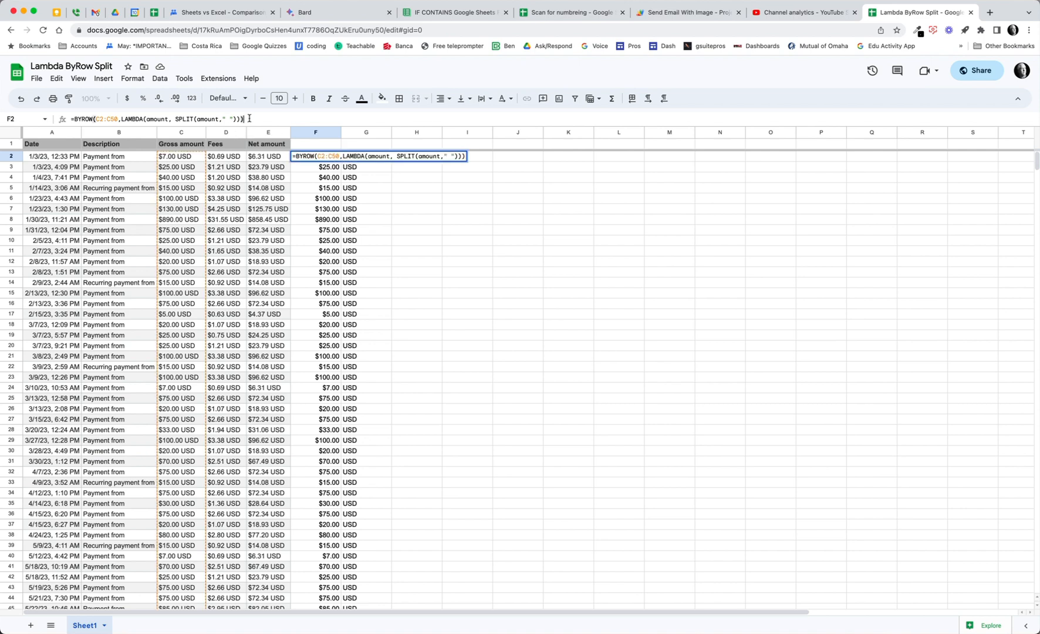
key("ctrl+a")
key("ctrl+c")
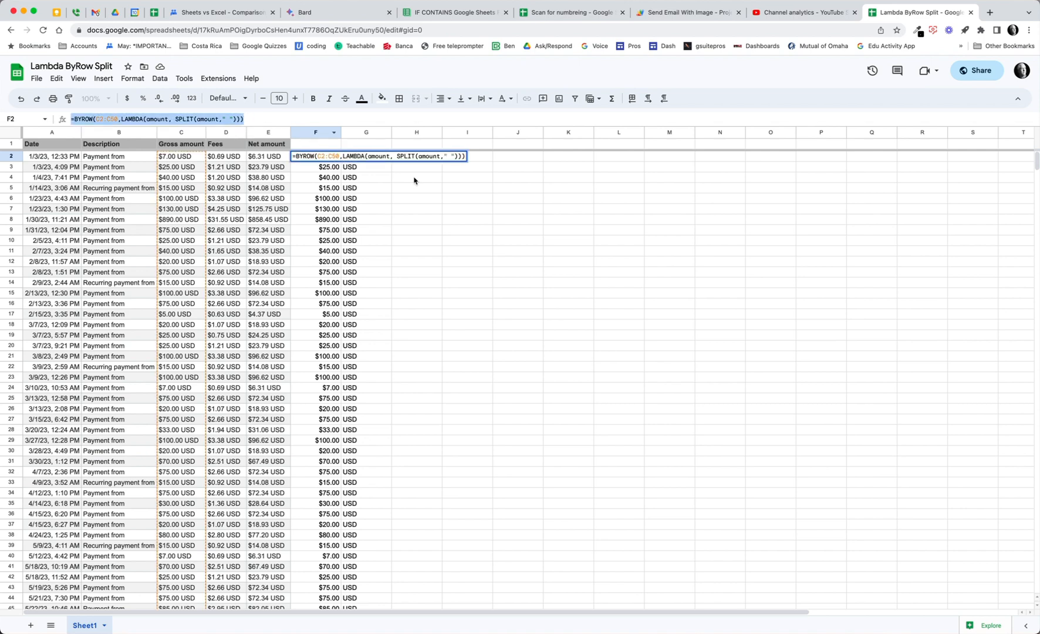
left_click(454, 192)
left_click(420, 161)
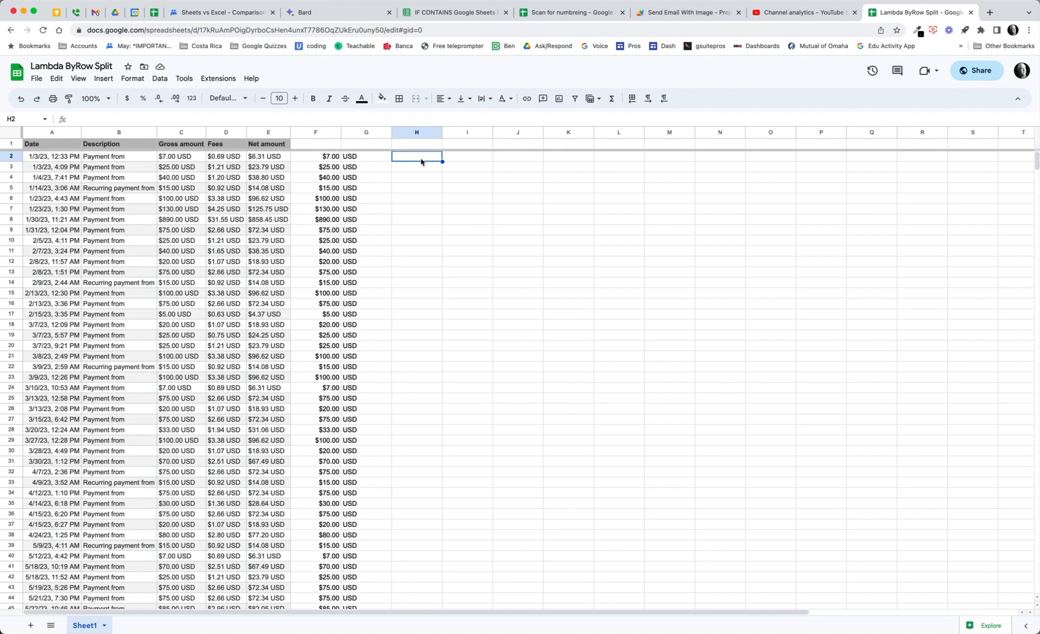
key("ctrl+v")
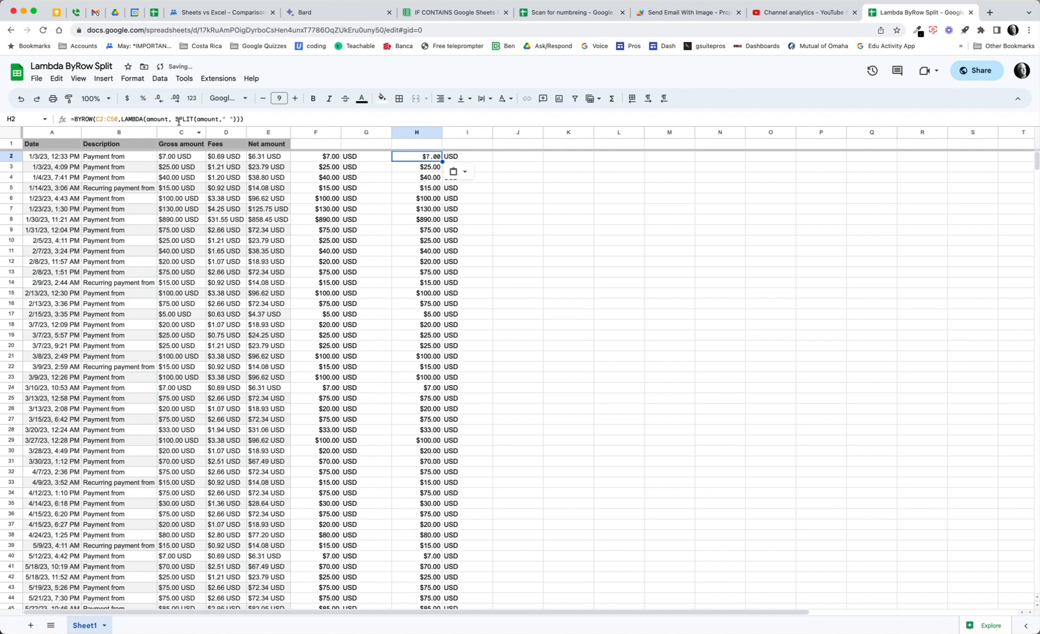
Step: Change the BYROW range in H2 to the Fees column, D2:D50, and commit the formula
left_click(101, 121)
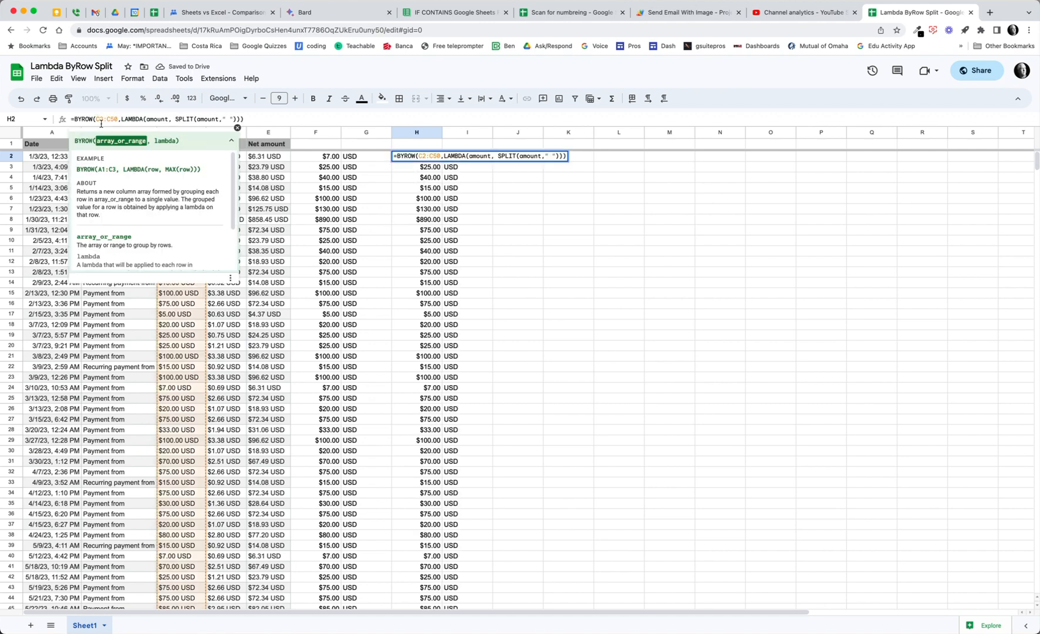
key("BackSpace")
type("D")
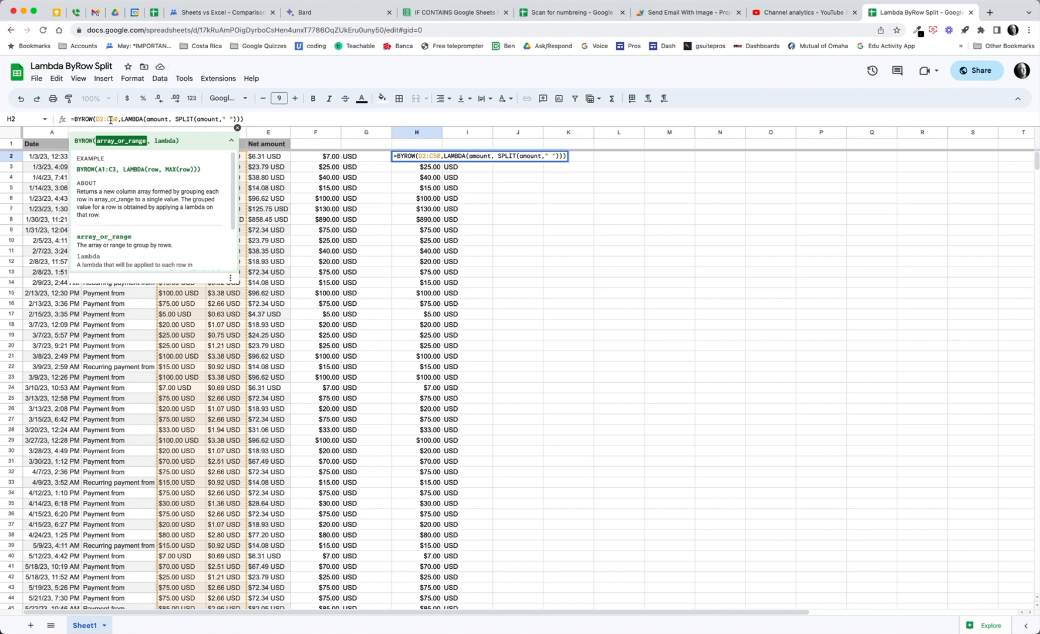
key("Return")
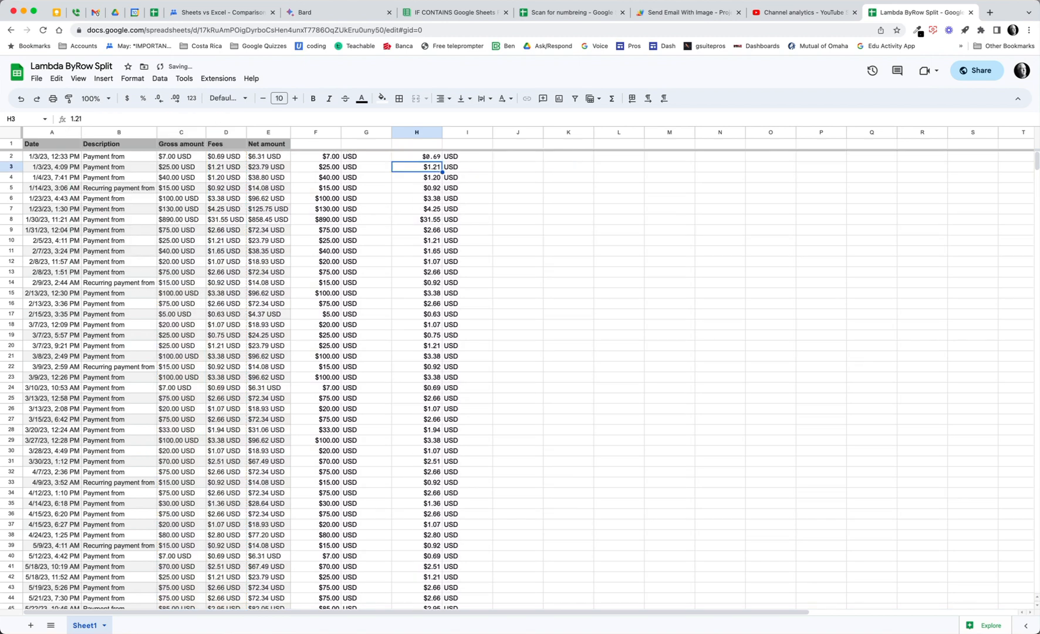
Step: Paste the copied formula into J2 and change its BYROW range to the Net amount column, E2:E50
left_click(532, 160)
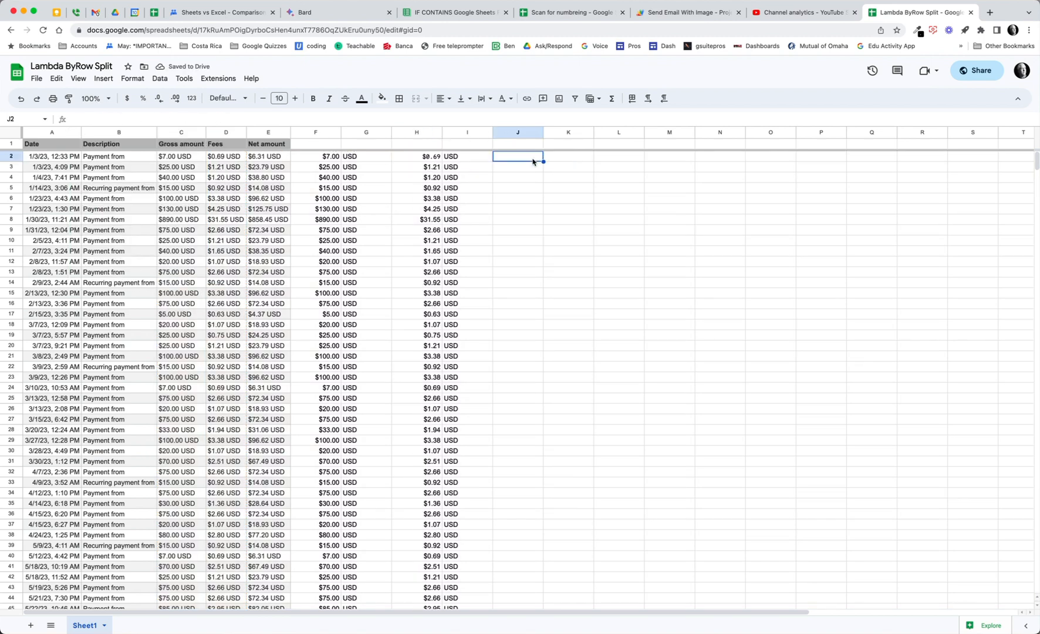
key("super+v")
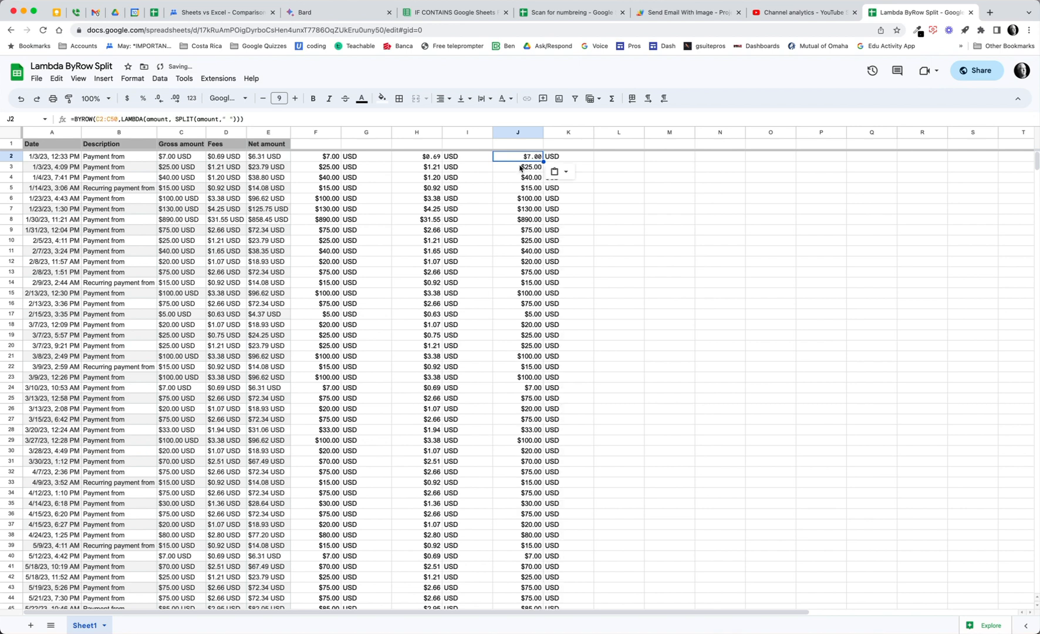
left_click(98, 119)
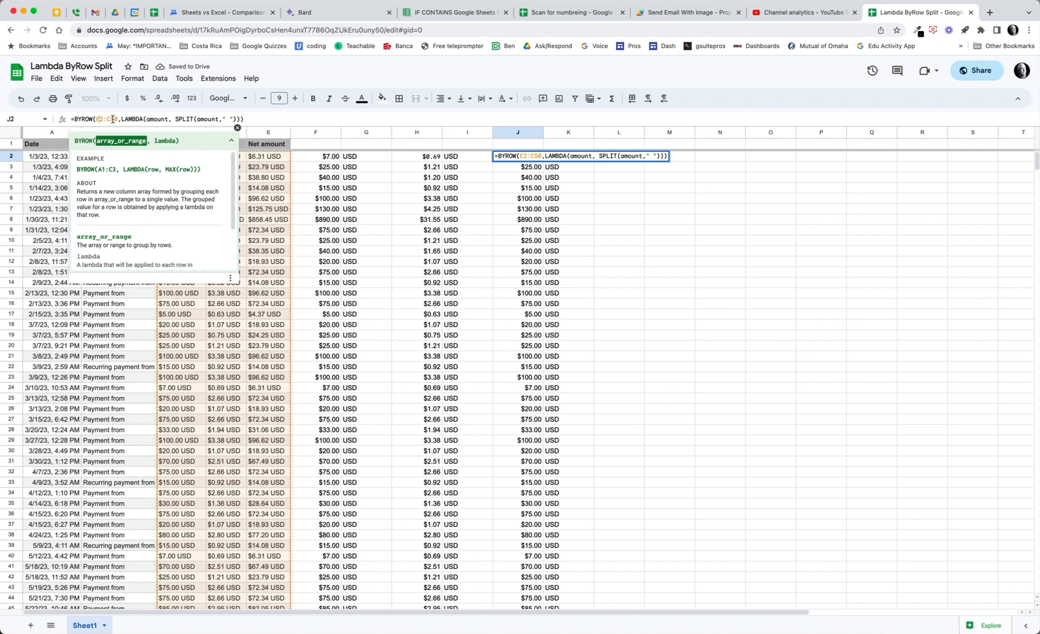
key("BackSpace")
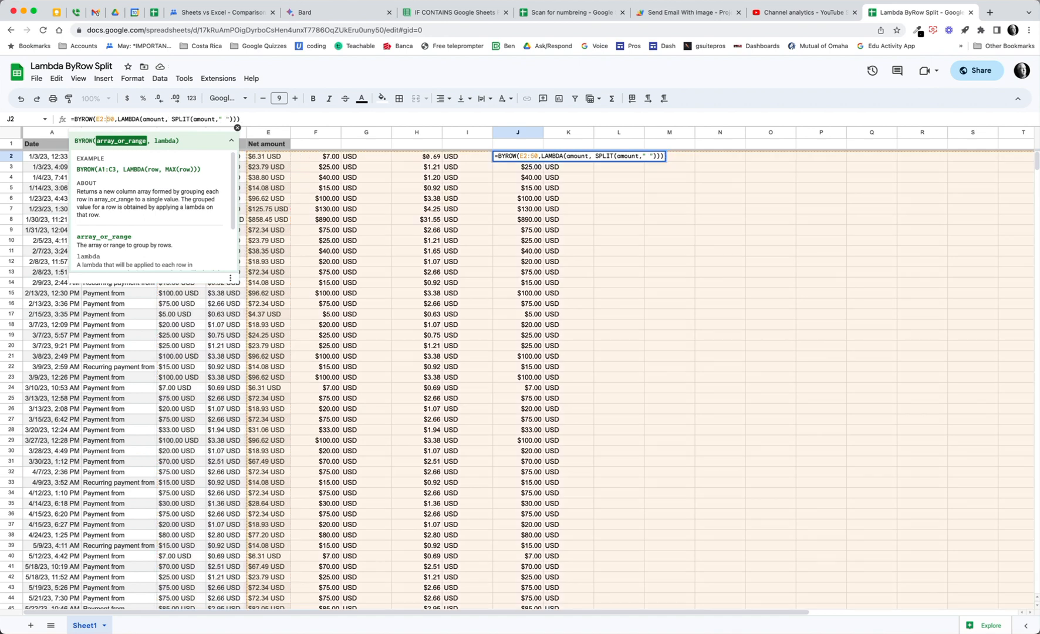
type("E")
key("Return")
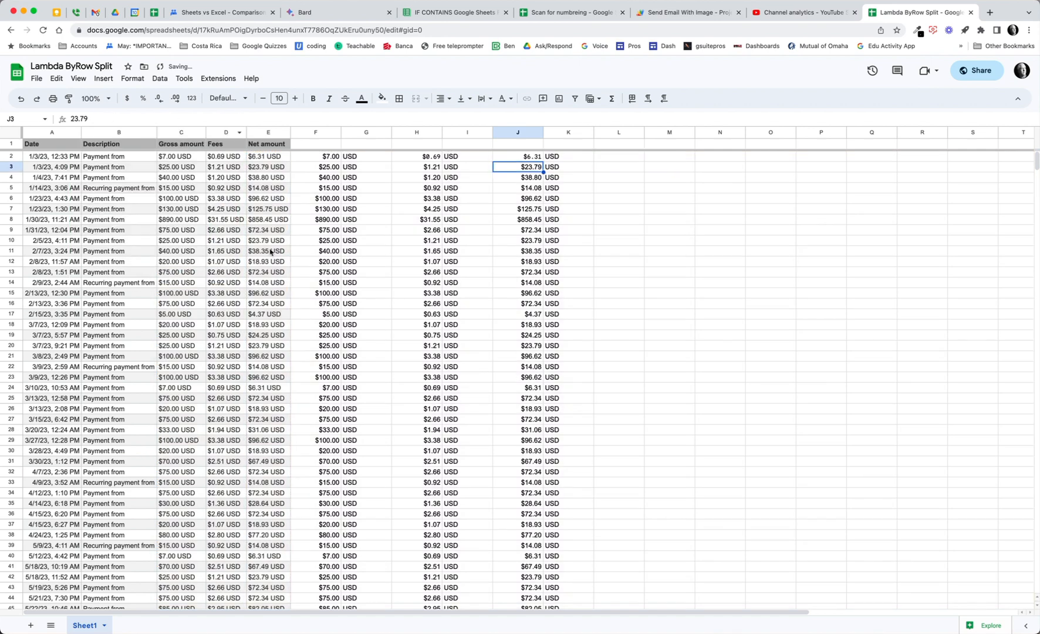
Step: Inspect the BYROW formulas in F2, H2 and J2 and the split output in columns F and G
left_click(331, 156)
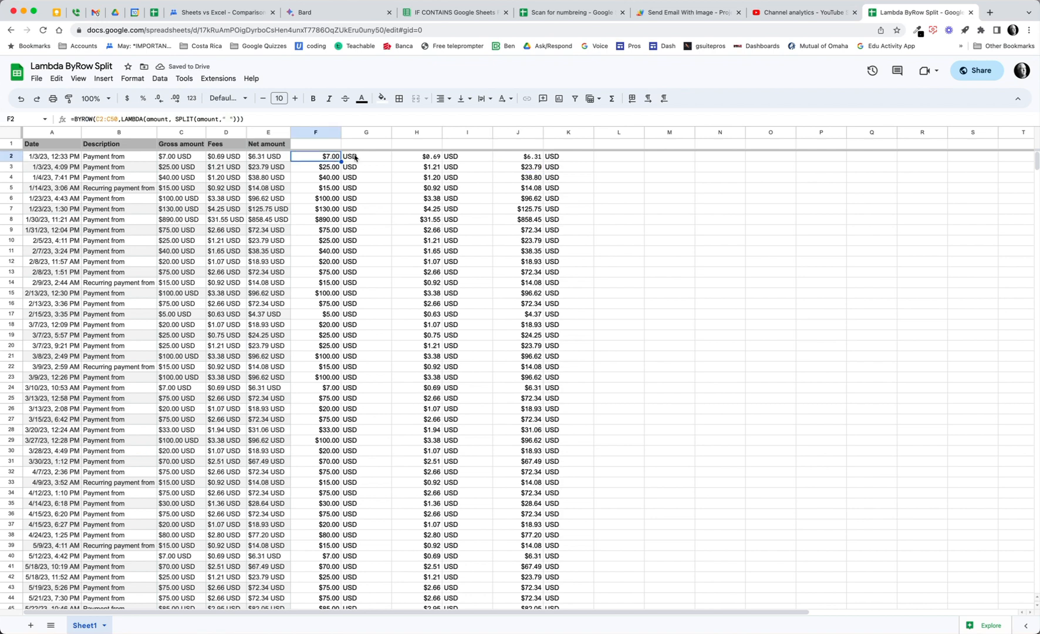
left_click(433, 158)
left_click(527, 158)
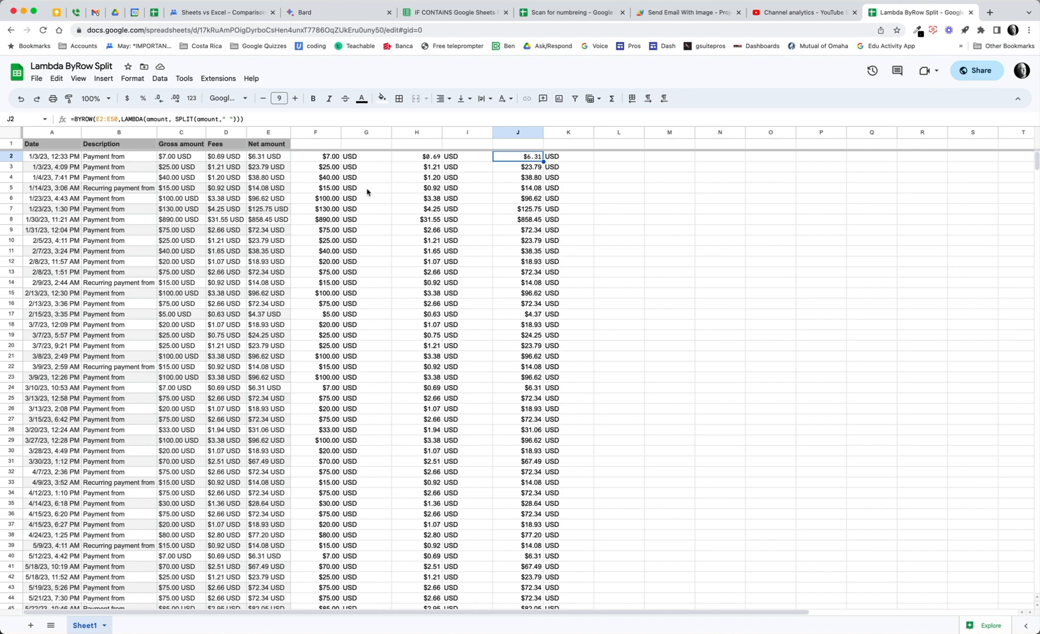
left_click(370, 132)
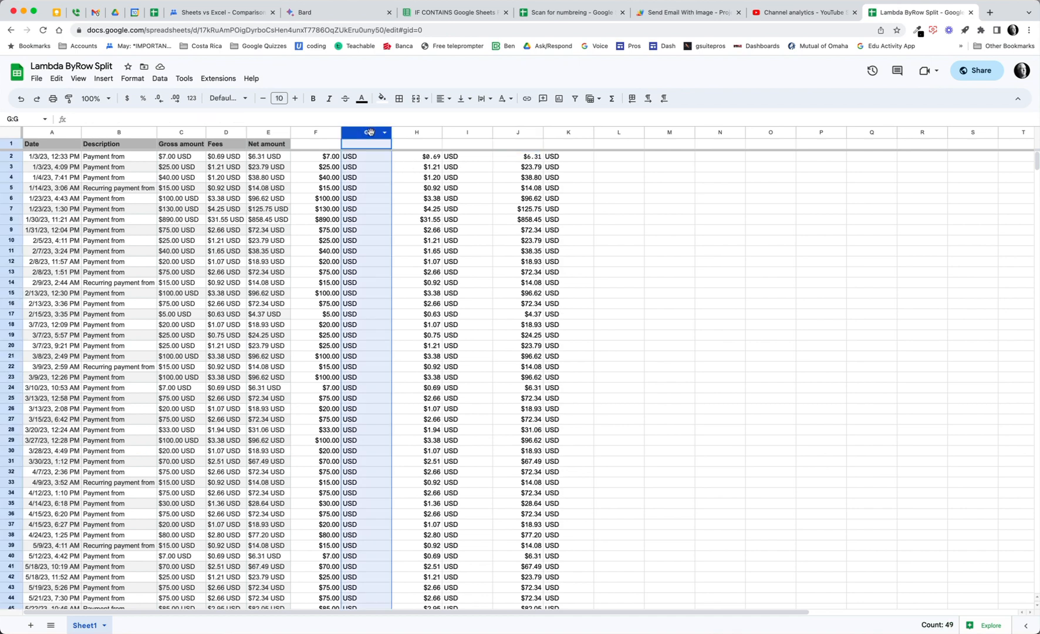
left_click(330, 158)
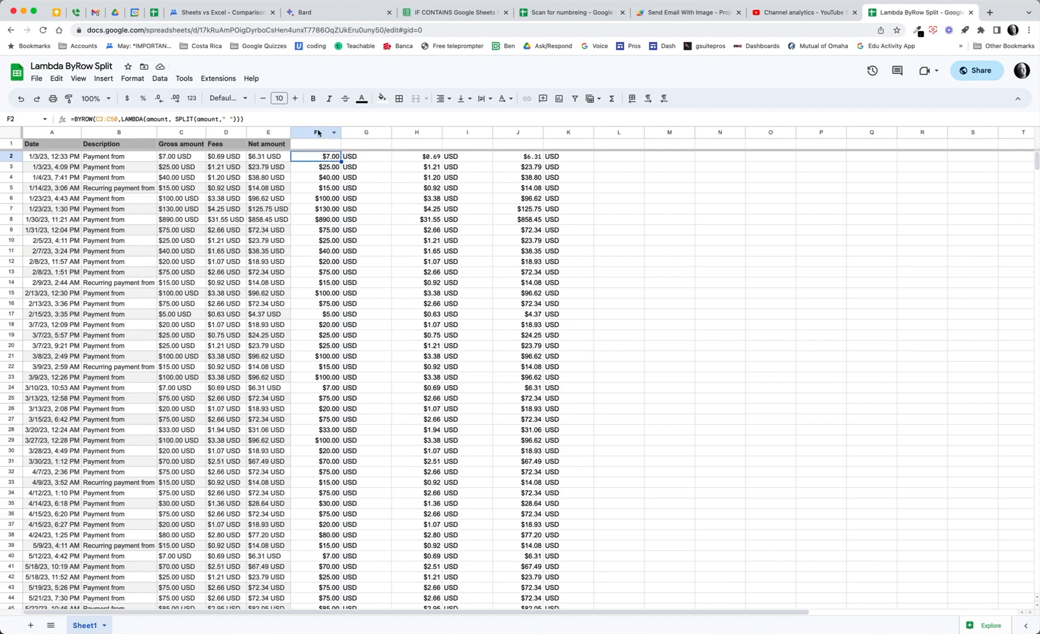
left_click_drag(323, 131, 349, 131)
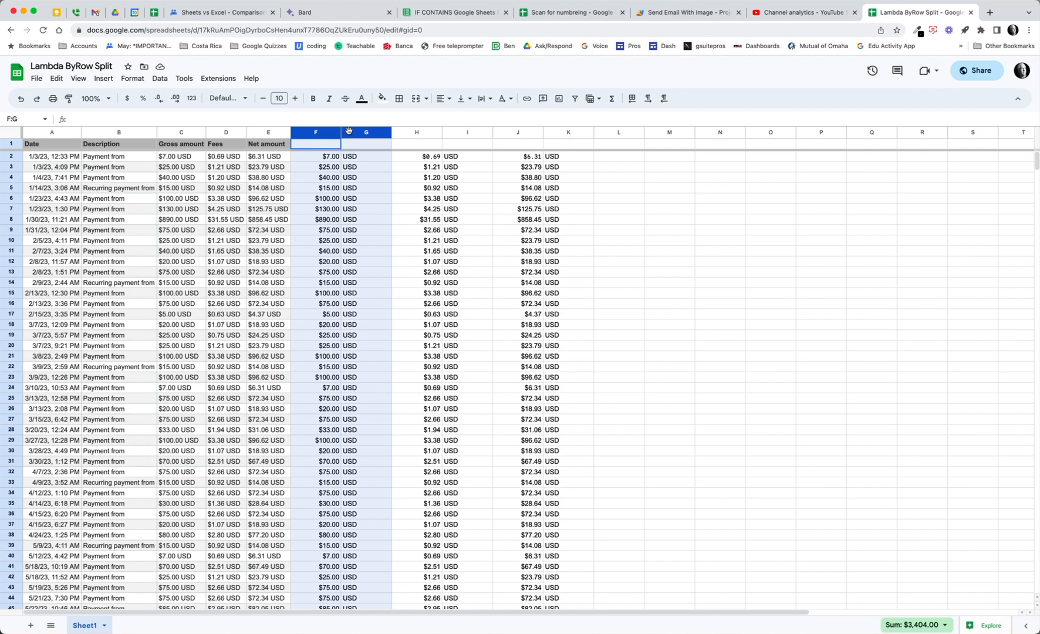
left_click(331, 164)
Step: Copy column F and paste it over itself as values only, then check cell F2
left_click(323, 136)
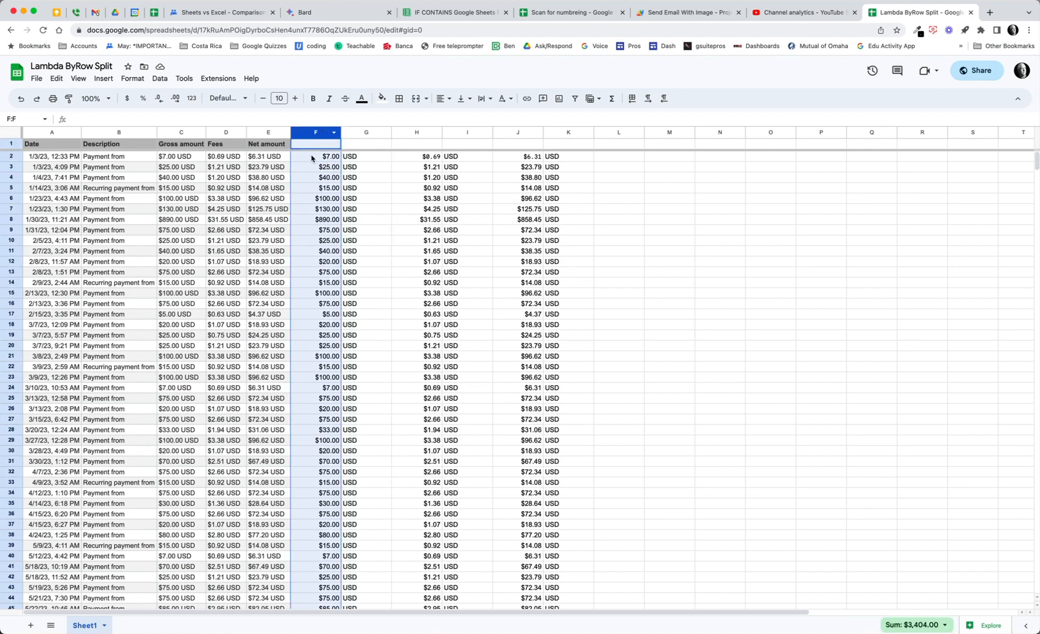
left_click(57, 78)
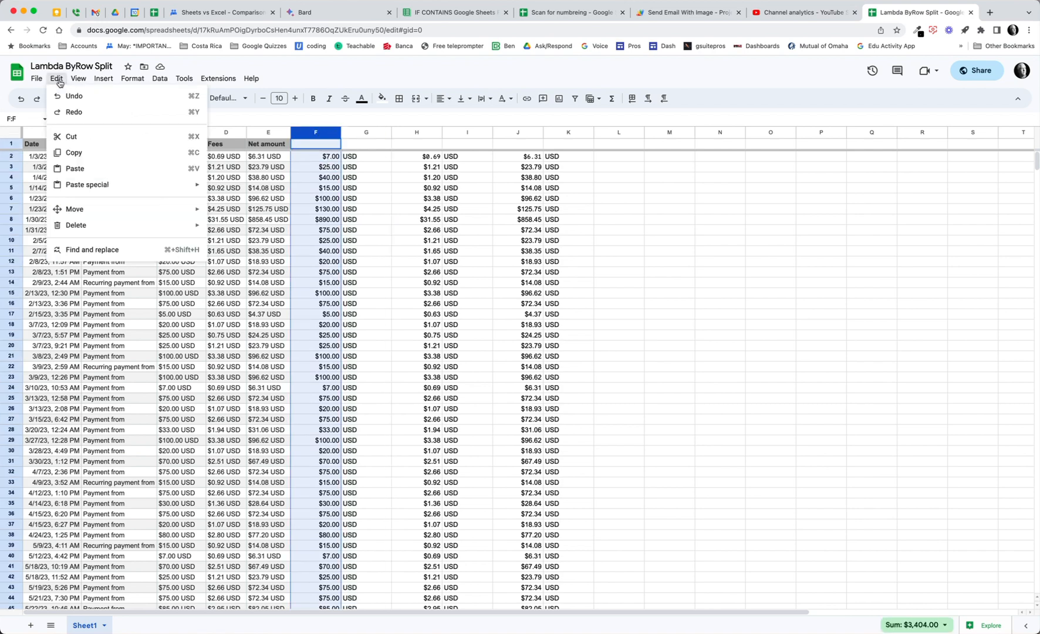
left_click(94, 153)
left_click(57, 78)
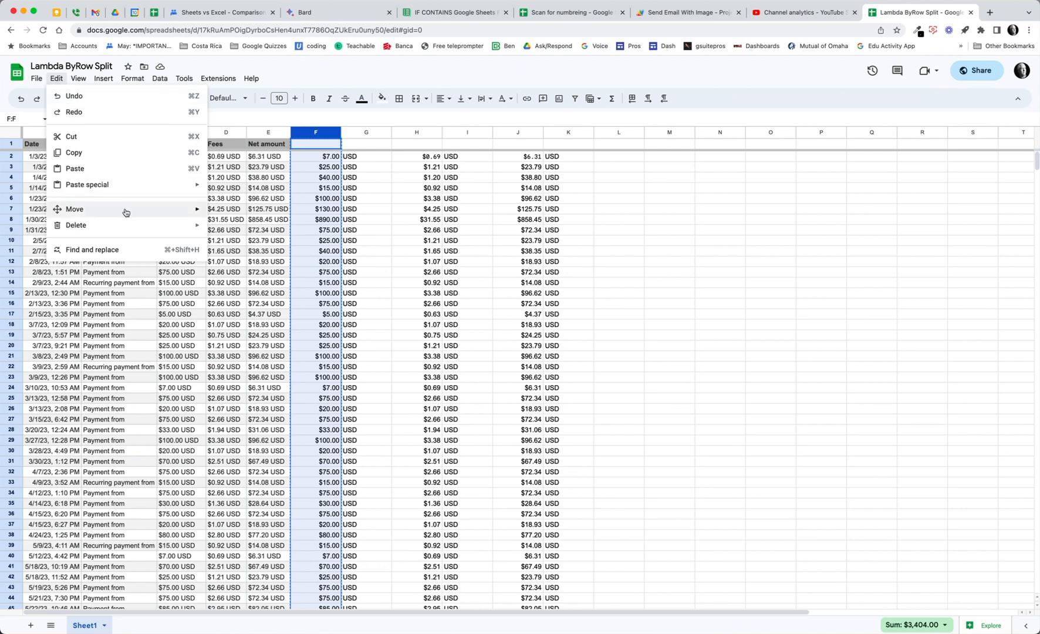
mouse_move(124, 185)
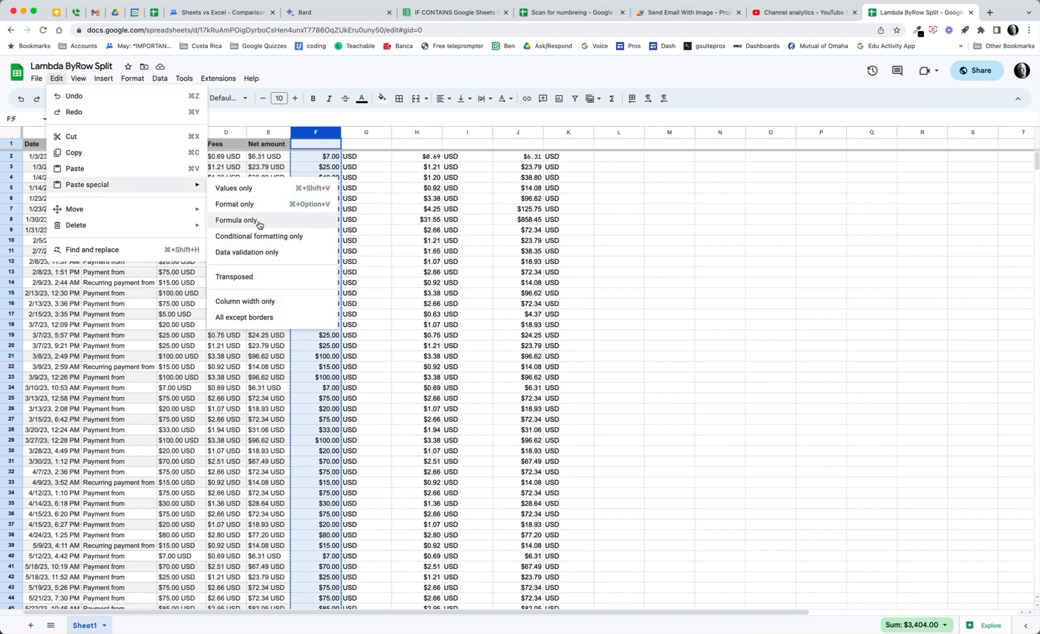
left_click(264, 188)
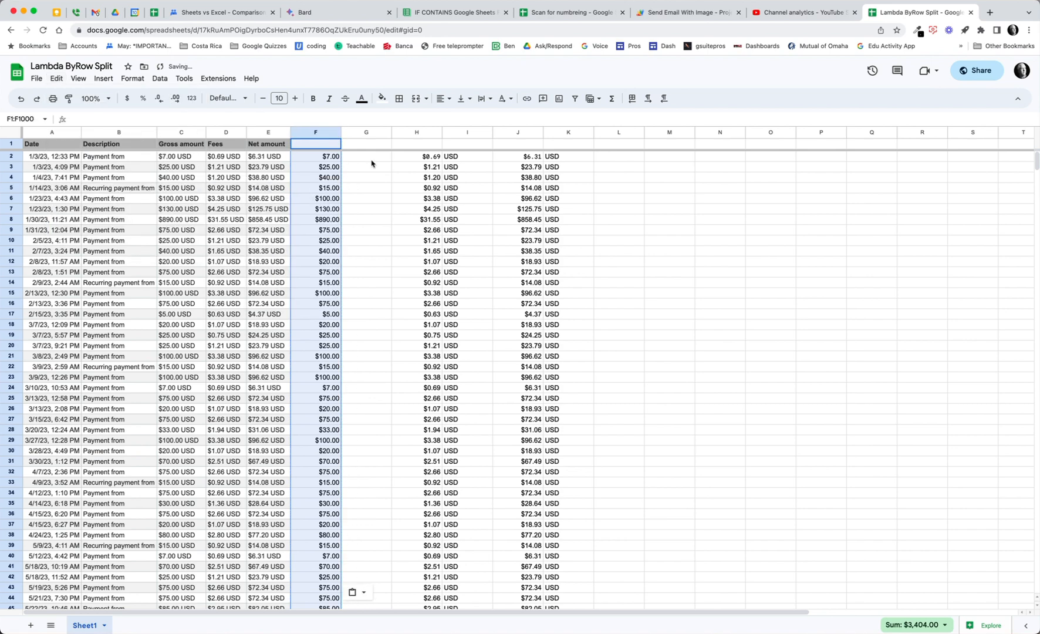
left_click(323, 159)
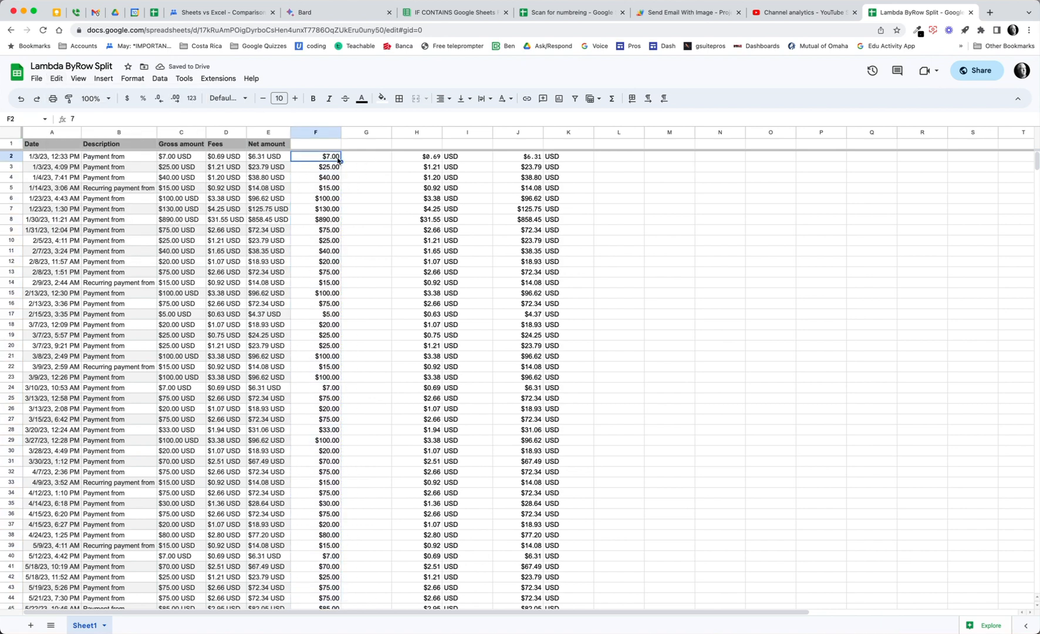
Step: Copy column H and paste it back in place as values only
left_click(424, 132)
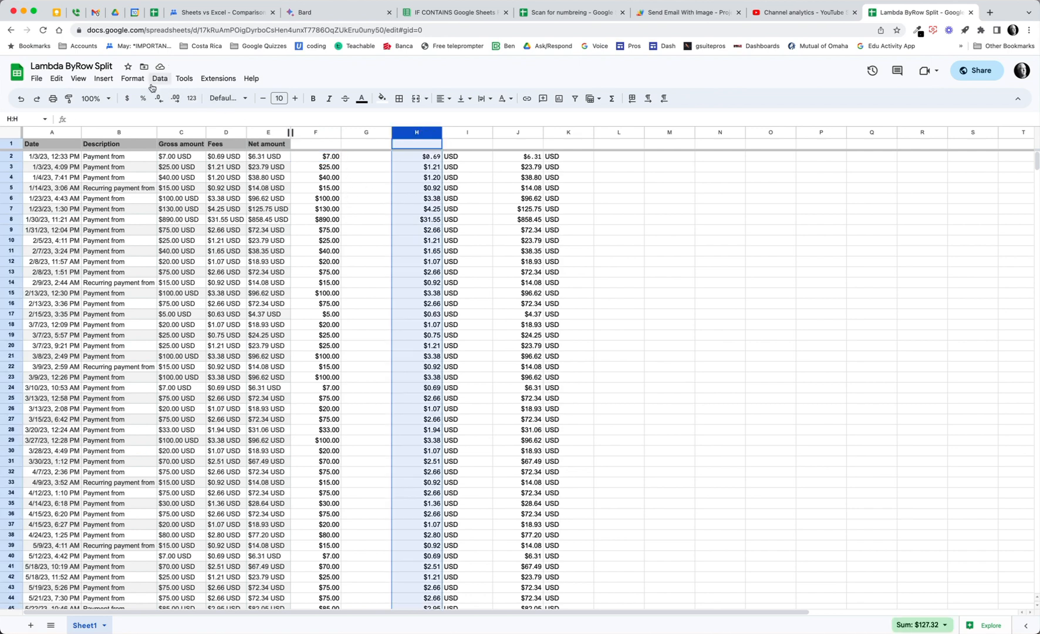
left_click(56, 78)
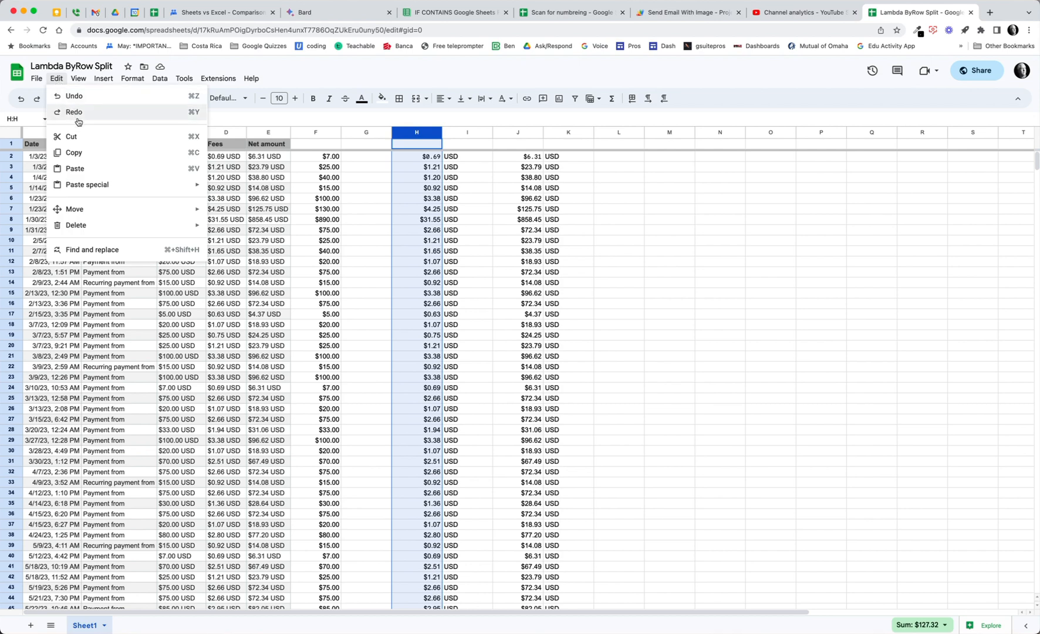
left_click(79, 152)
left_click(56, 78)
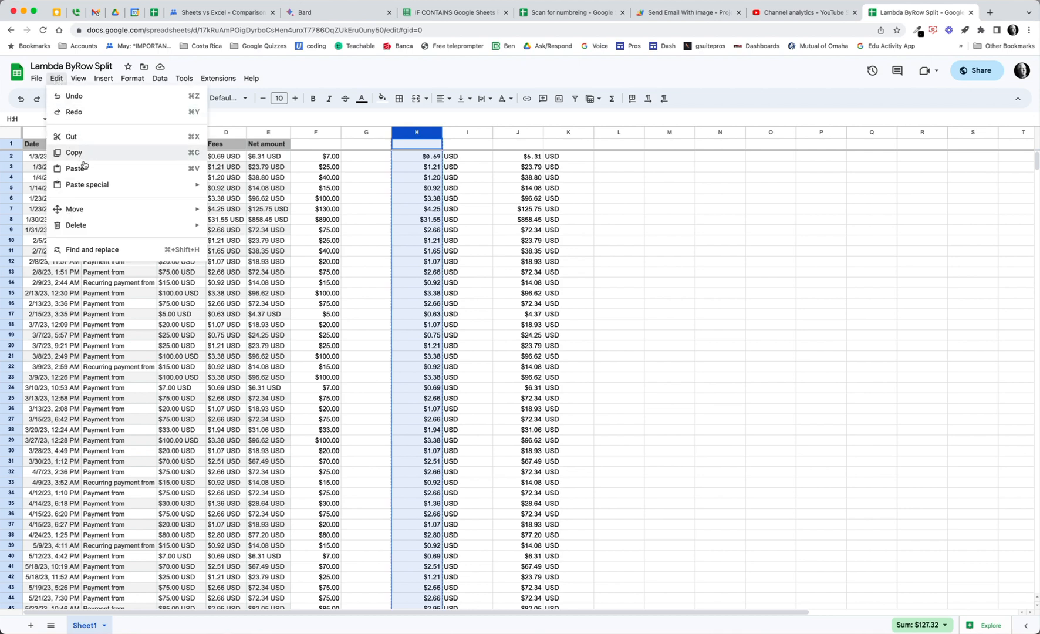
mouse_move(97, 186)
left_click(262, 189)
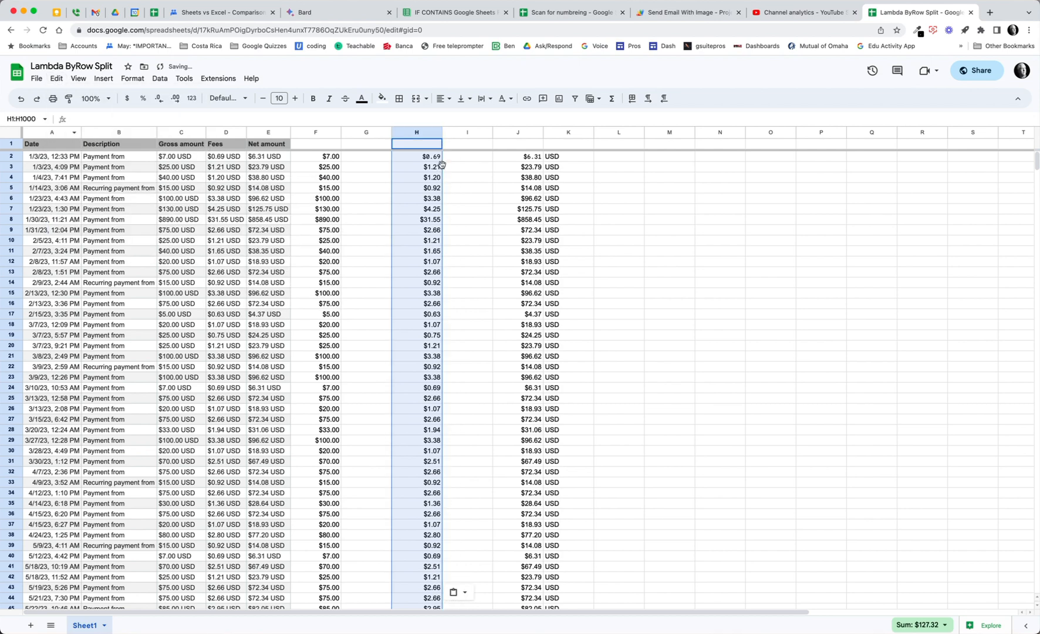
Step: Paste the copied column H values over column J as values only
left_click(520, 132)
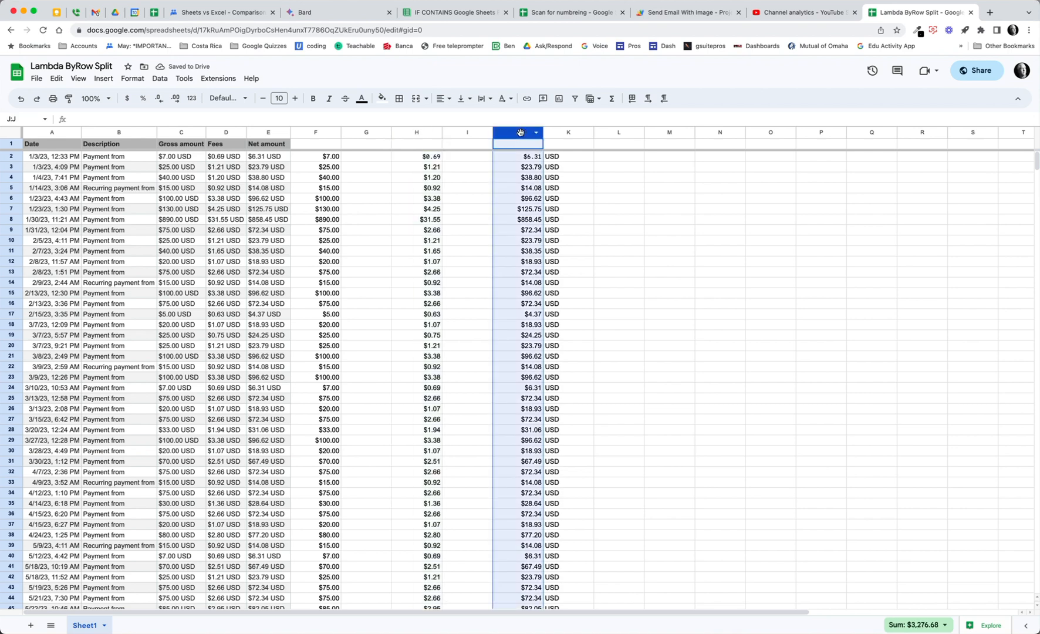
key("ctrl+v")
key("ctrl+shift+v")
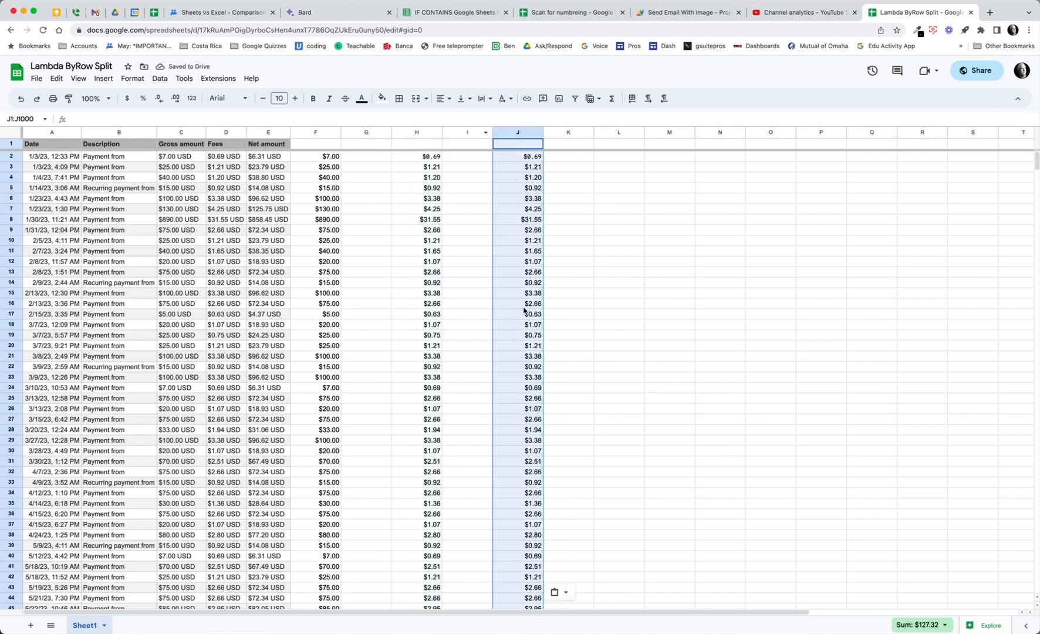
Step: Move the gross values in F2:F50 onto the Gross amount column, starting at C2
left_click(378, 179)
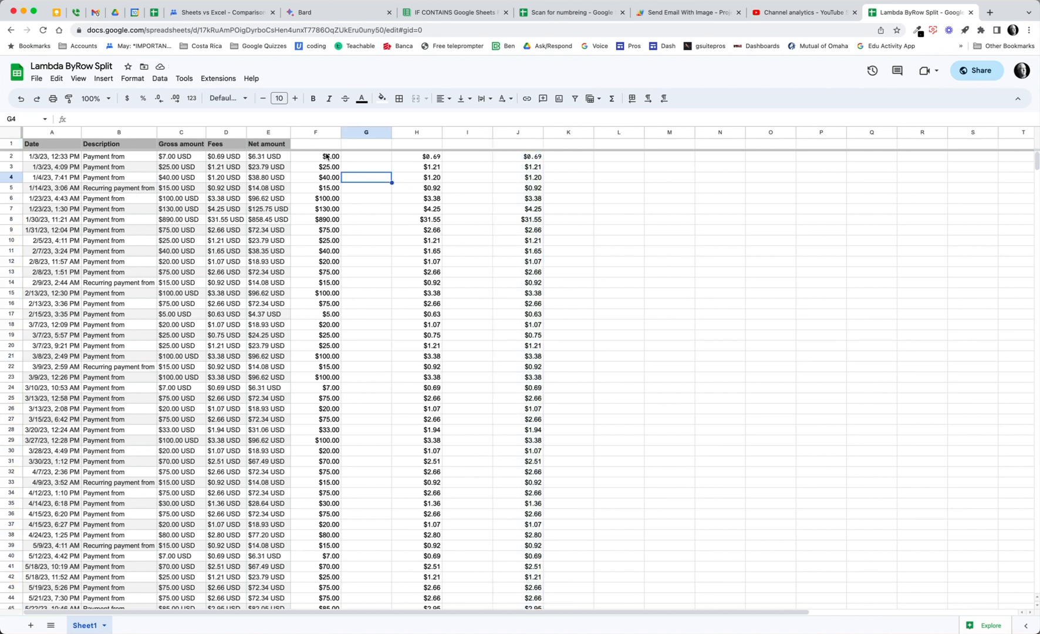
left_click_drag(323, 158, 322, 261)
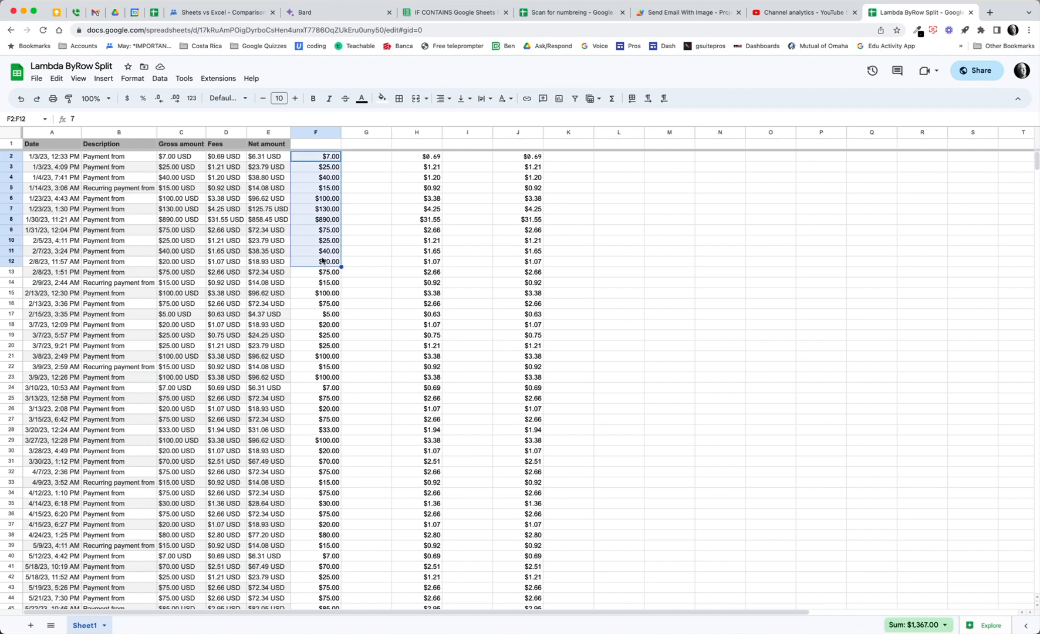
key("super+shift+Down")
scroll(324, 274, "up", 2)
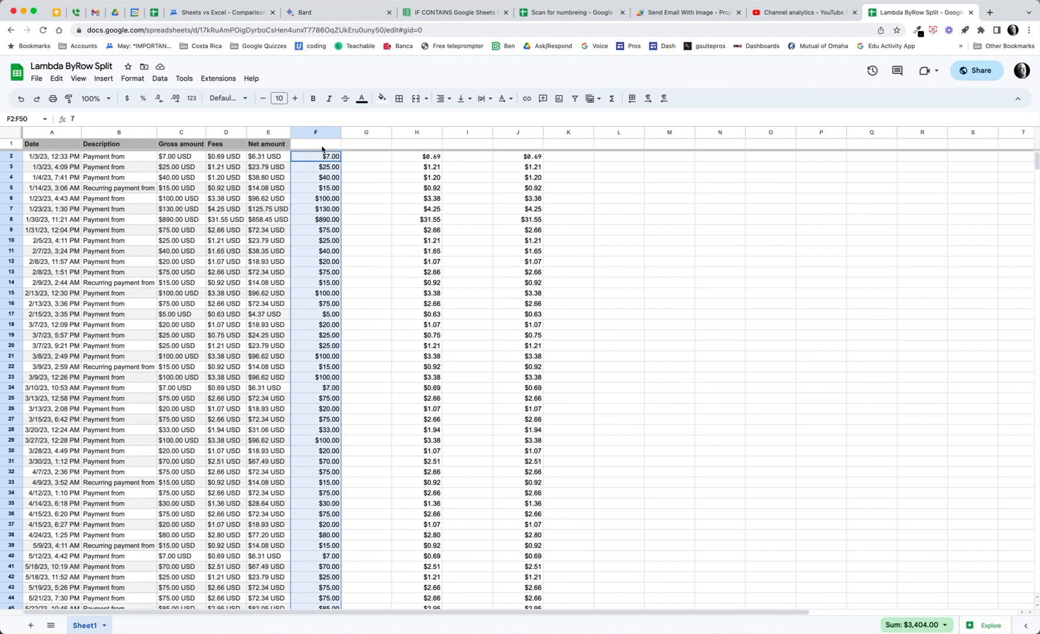
left_click_drag(322, 149, 197, 166)
Step: Move the values in H2:H50 onto the Fees column, starting at D2
left_click(423, 159)
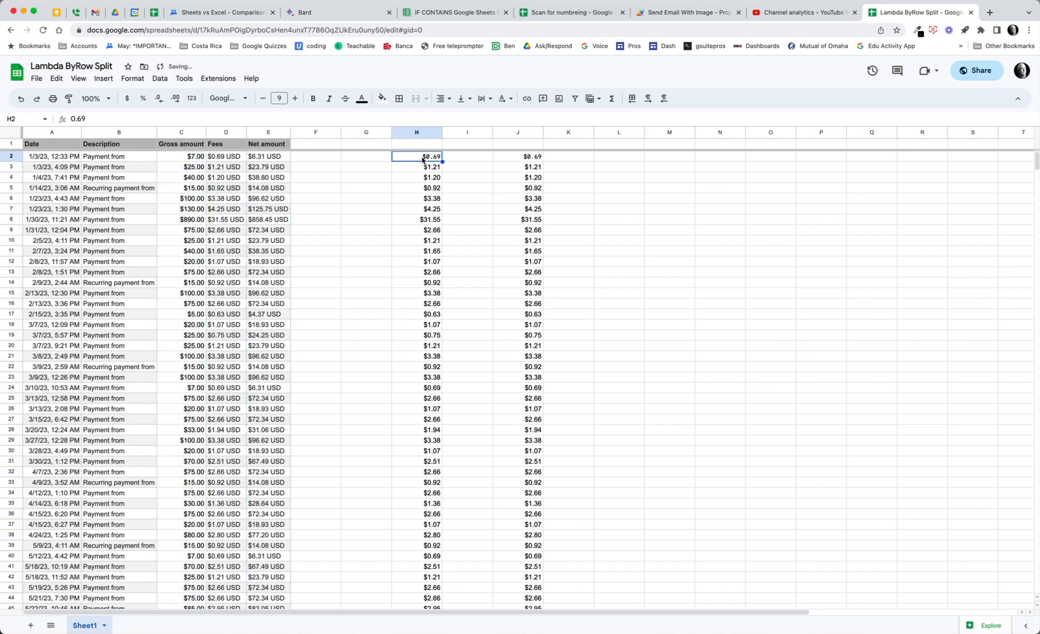
key("super+shift+Down")
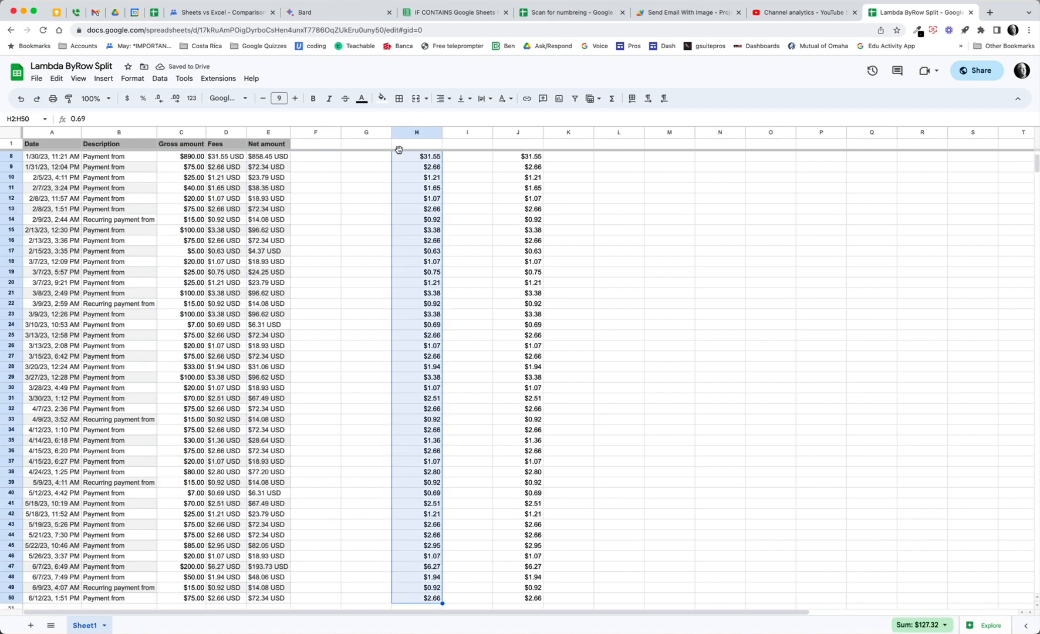
left_click_drag(409, 153, 237, 159)
Step: Move the values in J2:J50 onto the Net amount column, starting at E2
left_click(527, 159)
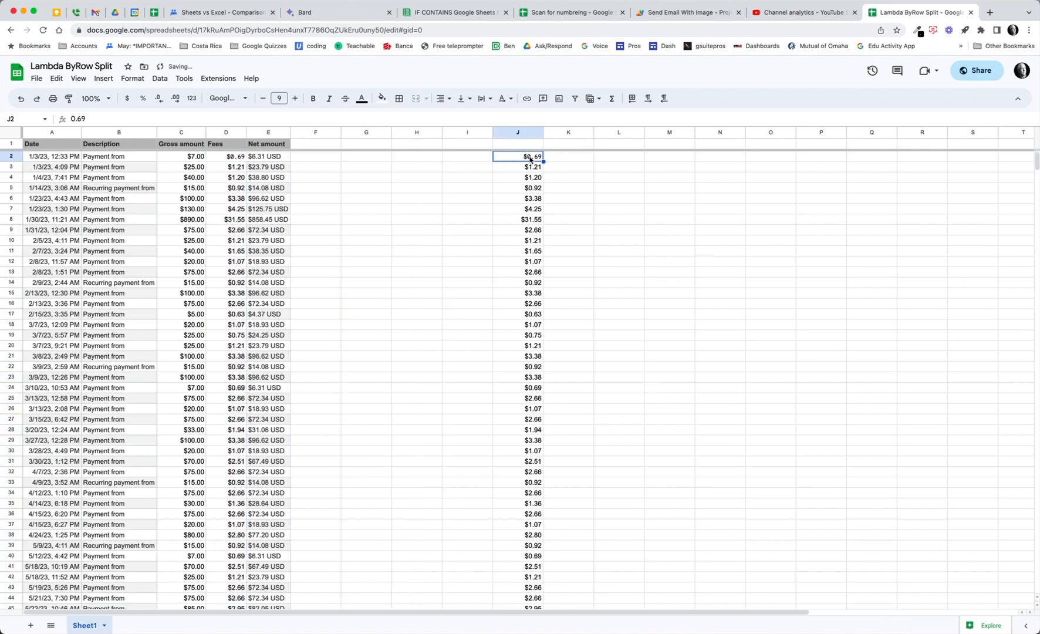
key("super+shift+Down")
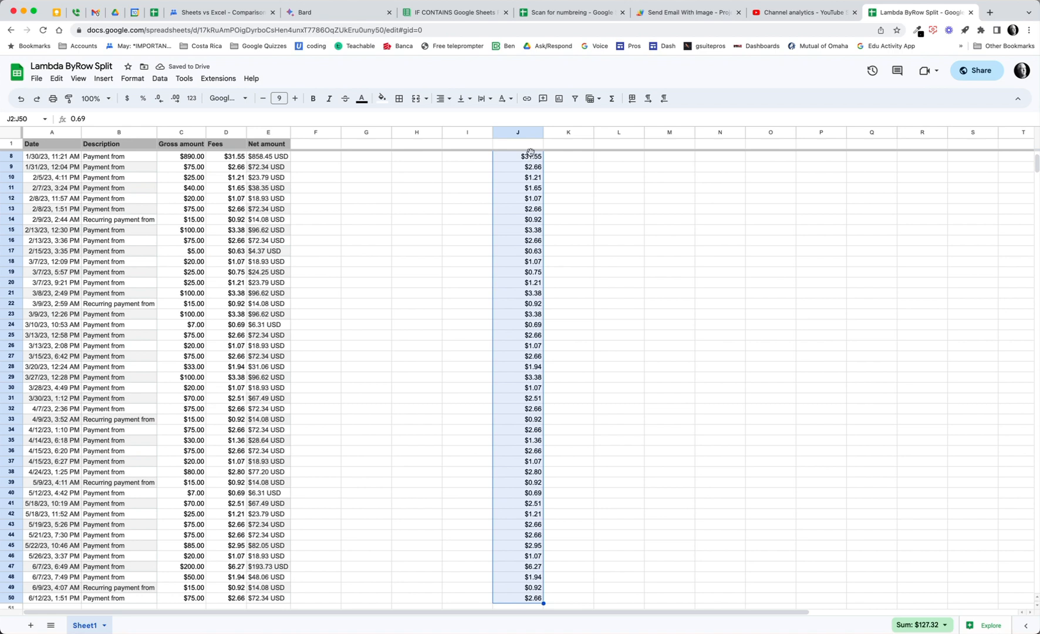
left_click_drag(526, 151, 279, 163)
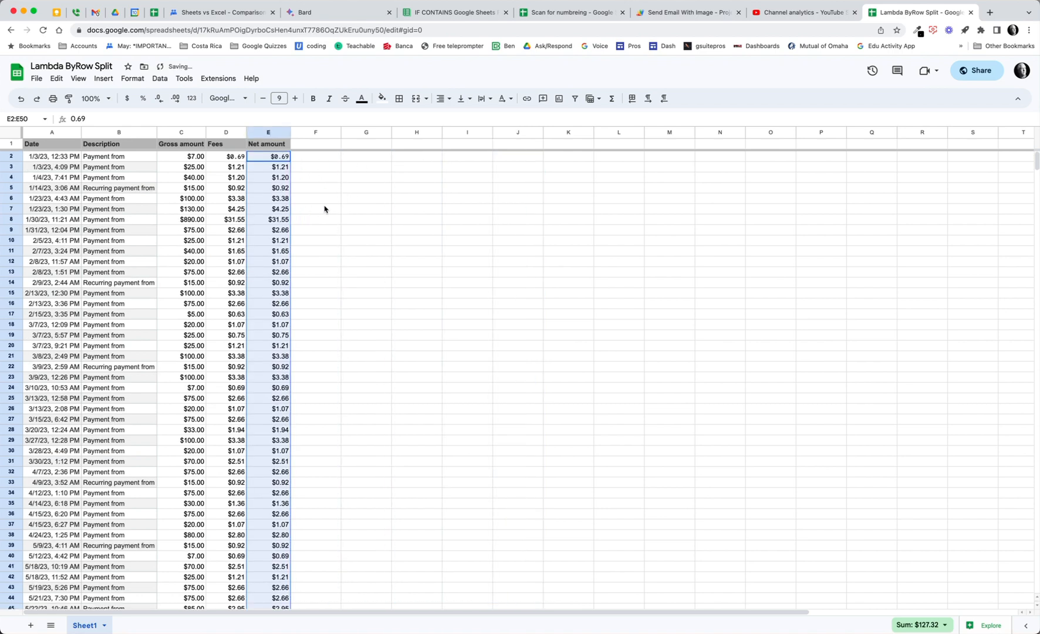
Step: Undo the three range moves and the values-only paste over column J to restore its split formula
key("super+z")
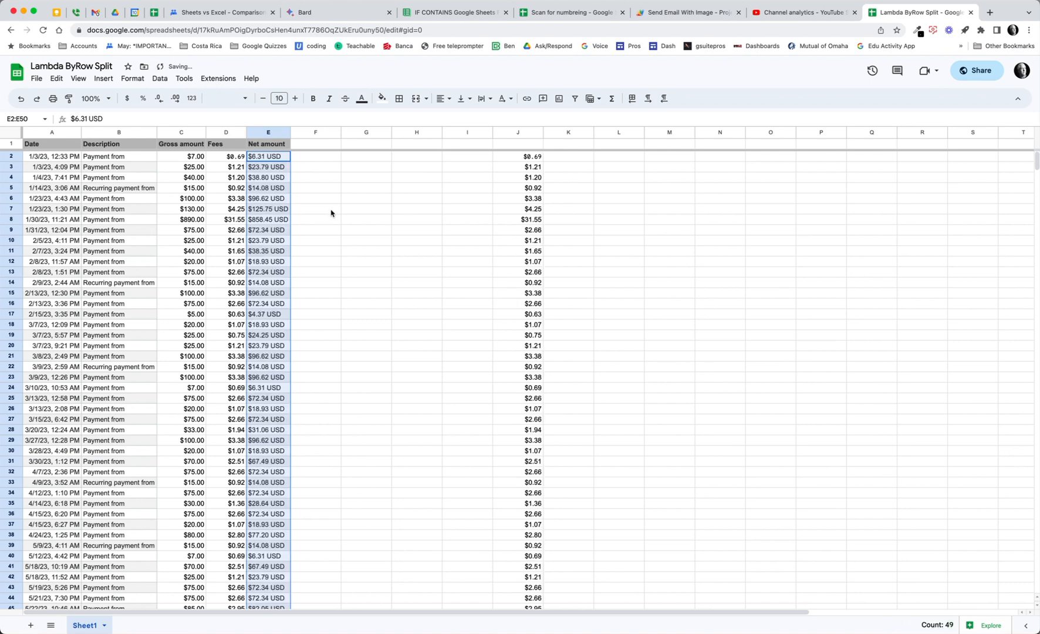
key("super+z")
key("super+z")
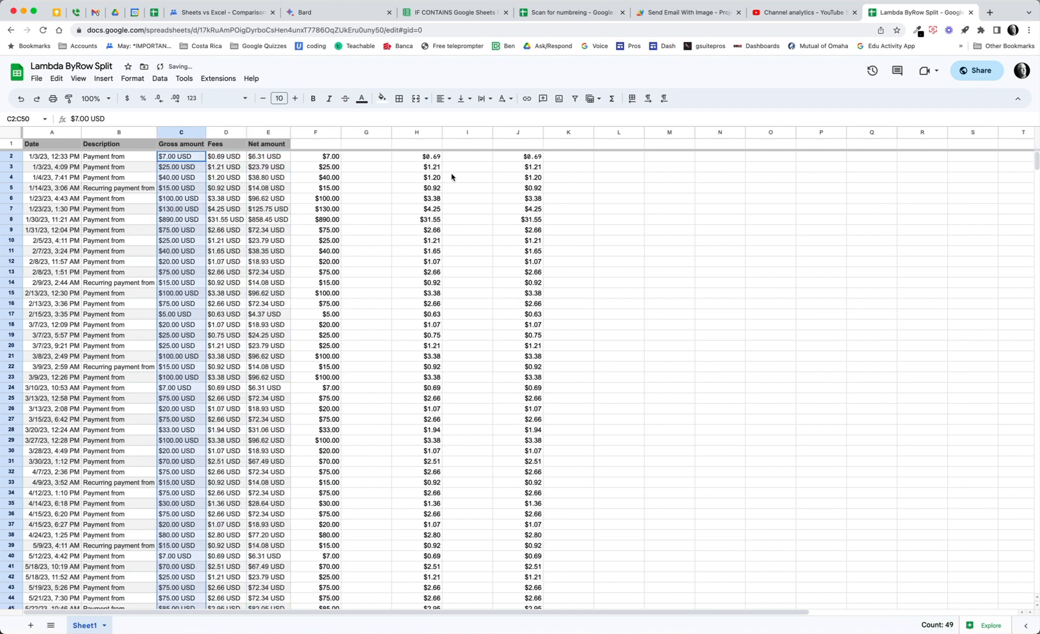
key("super+z")
key("super+z")
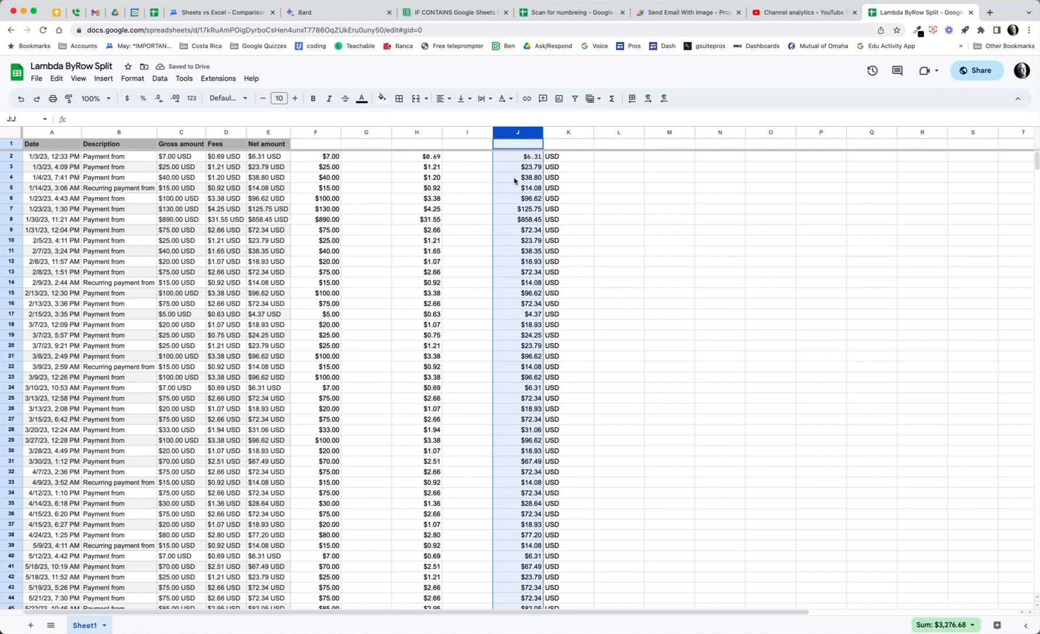
Step: Copy column J and paste it over itself as values only, then check cell J2
scroll(499, 183, "right", 5)
scroll(484, 186, "left", 5)
key("super+c")
key("super+shift+v")
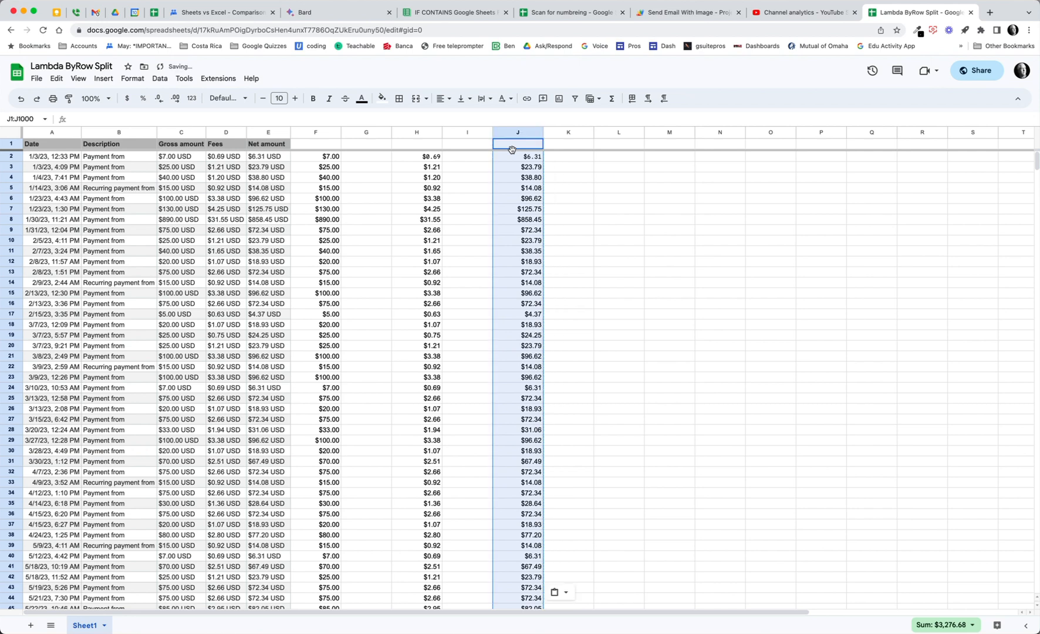
scroll(505, 170, "right", 3)
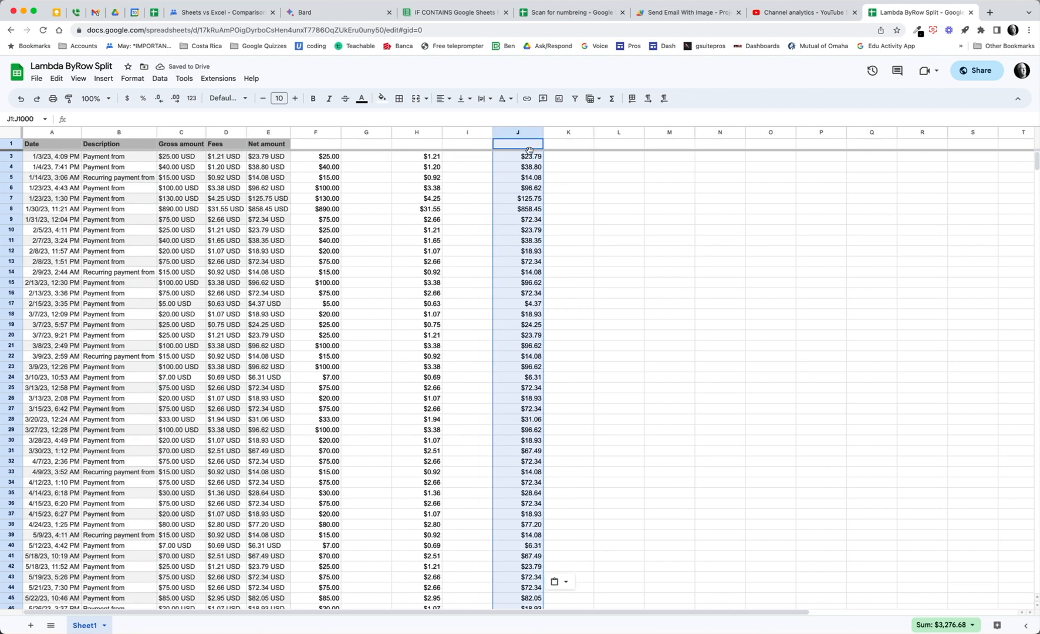
left_click(453, 157)
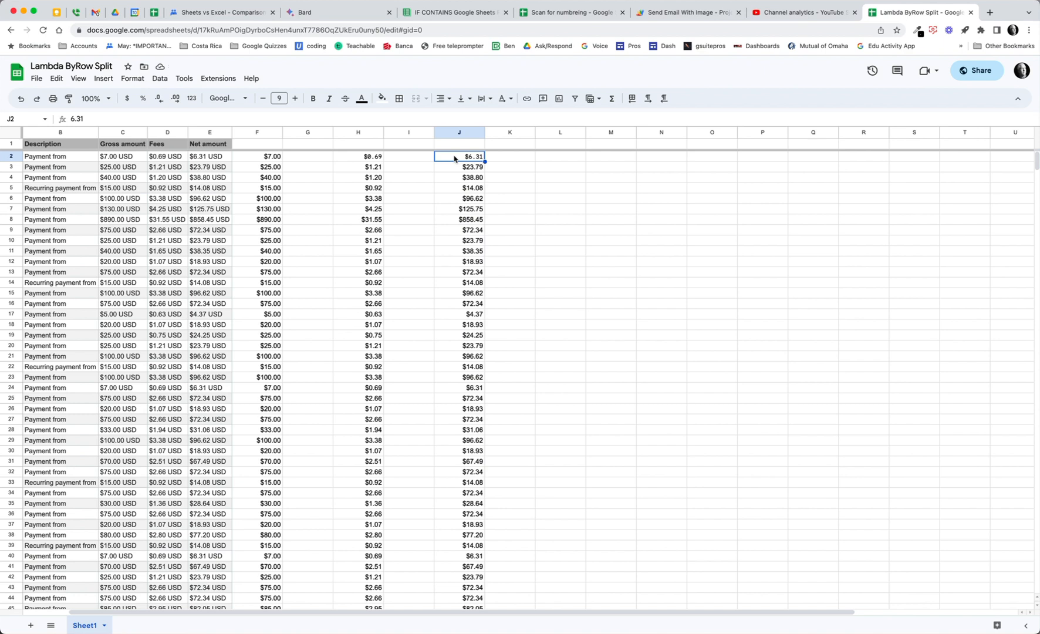
Step: Move F2:F50 onto C2:C50 so the numeric gross values replace the Gross amount texts
left_click(261, 159)
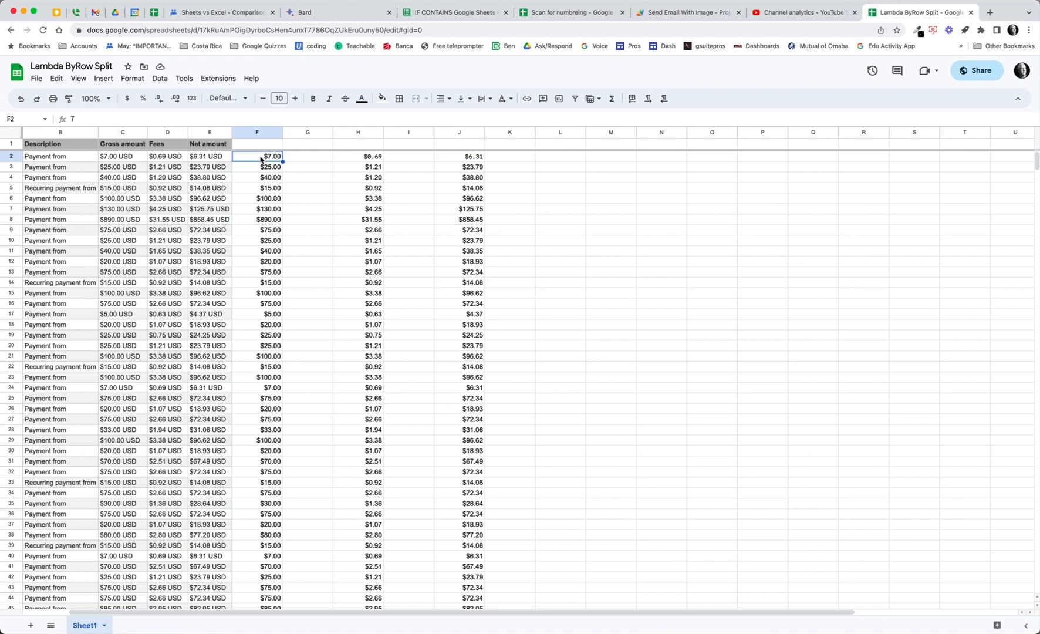
key("ctrl+shift+Down")
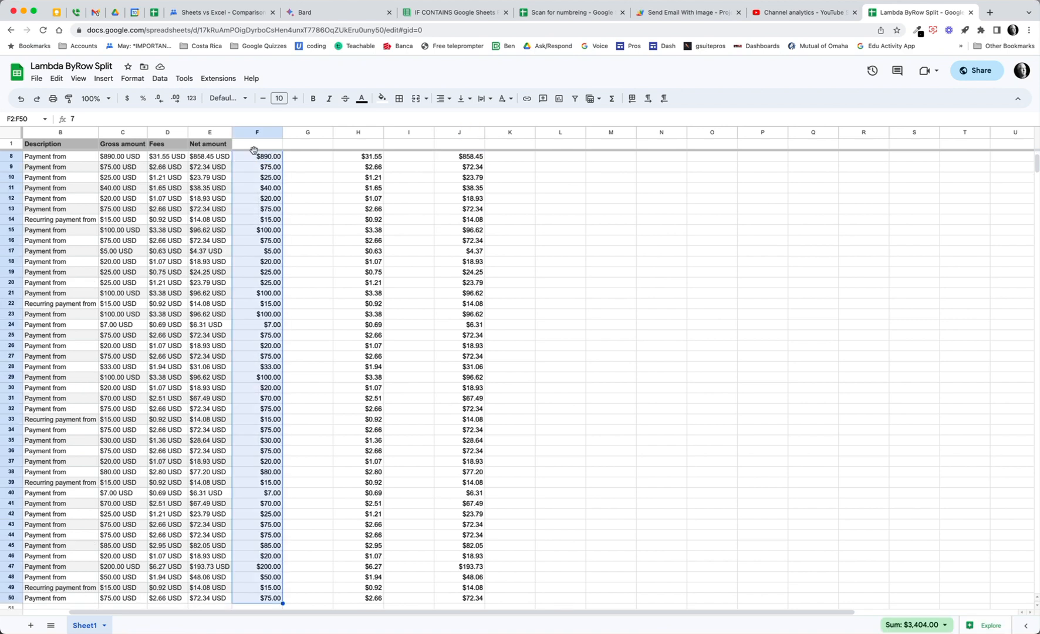
scroll(257, 190, "right", 4)
scroll(257, 190, "left", 4)
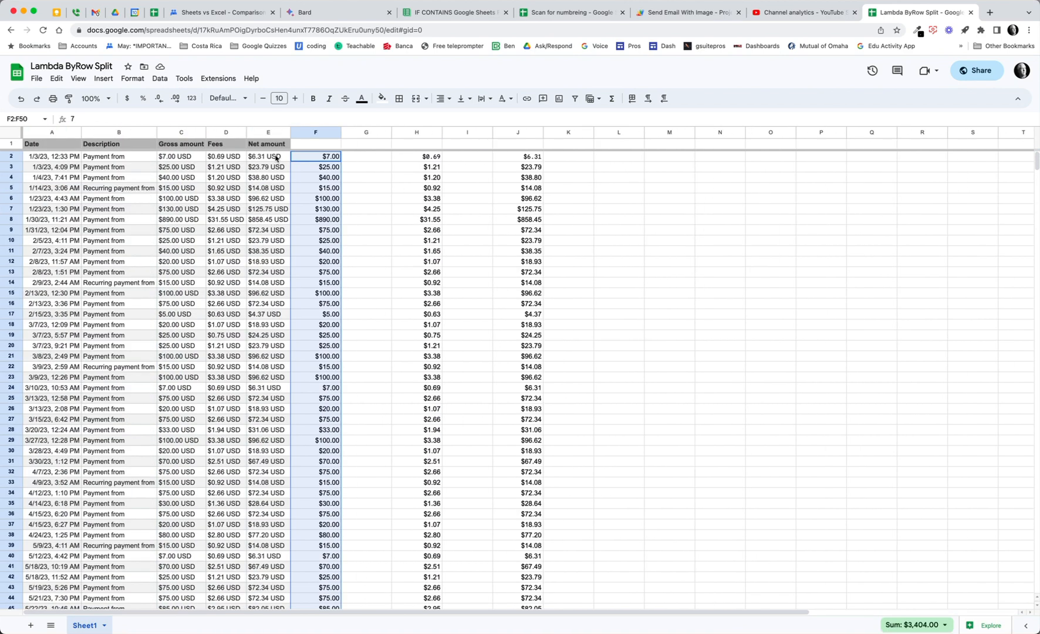
left_click_drag(314, 151, 182, 156)
Step: Move the fee values in H2:H50 into the Fees column, starting at D3
left_click(418, 158)
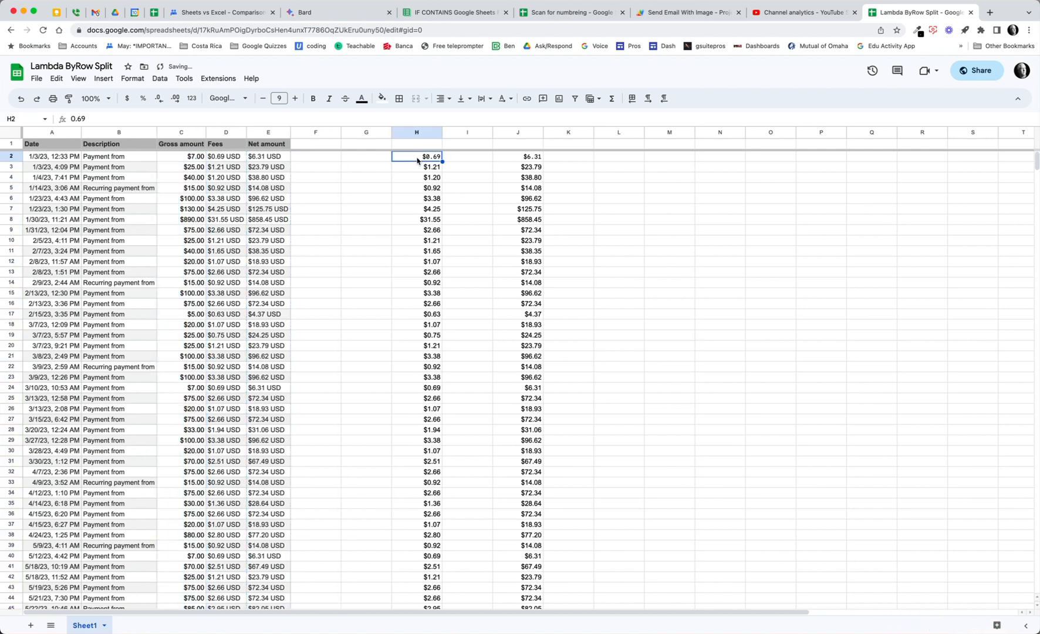
key("ctrl+shift+Down")
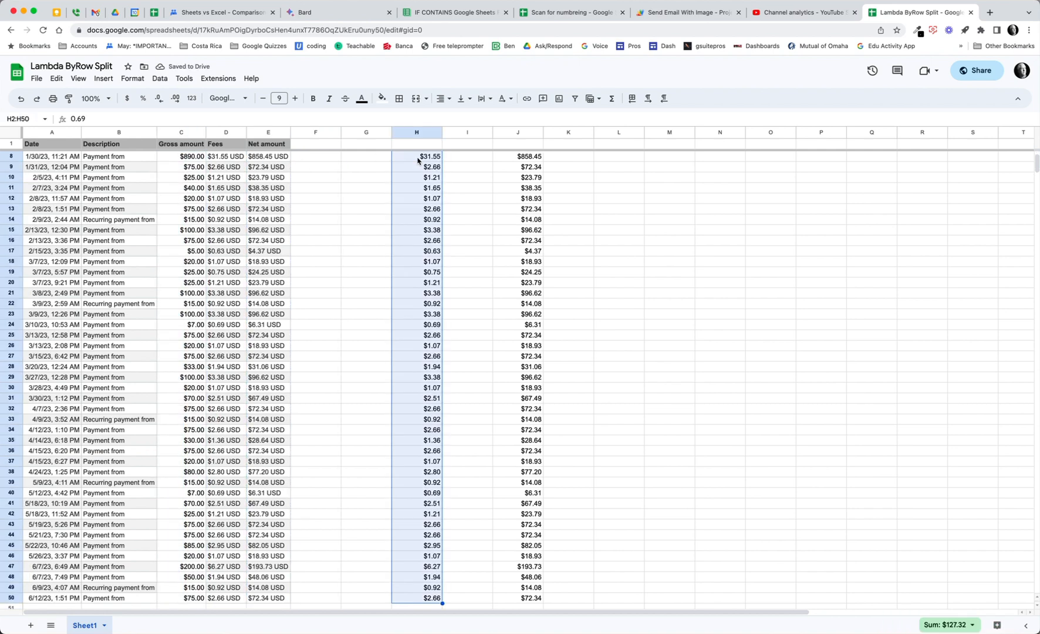
left_click_drag(419, 154, 240, 168)
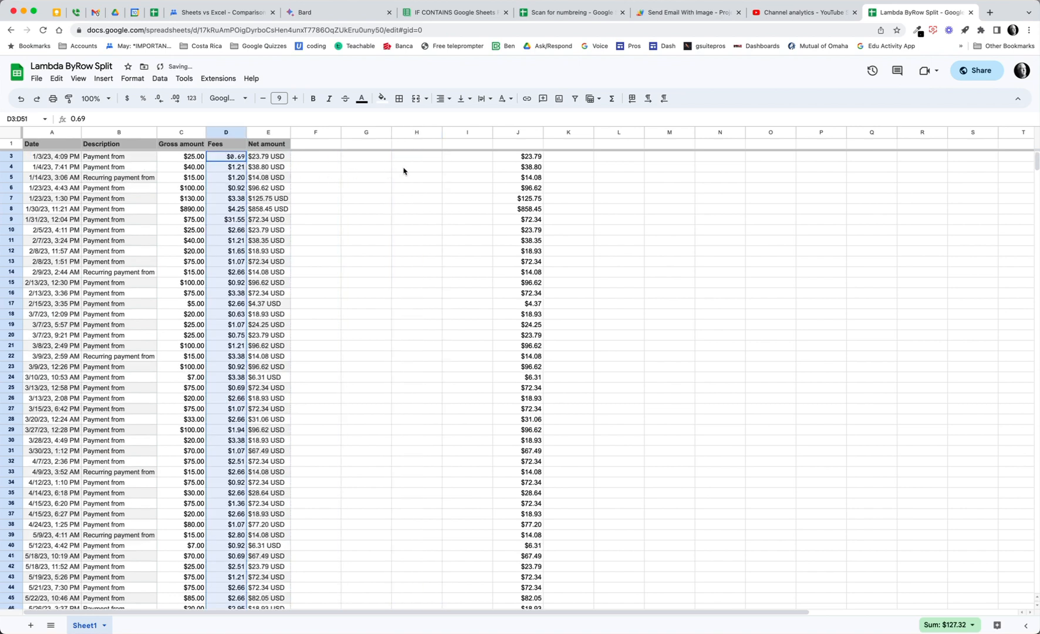
Step: Select the net values in J2:J50 and examine how the moved Fees values line up with their rows
left_click(528, 157)
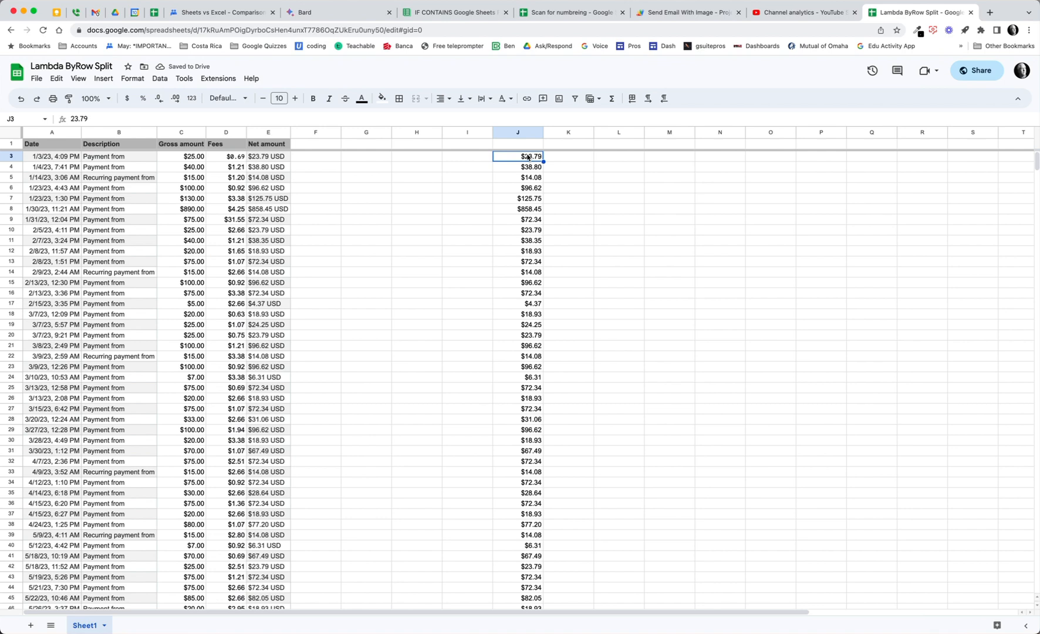
key("super+shift+Down")
scroll(525, 164, "up", 2)
scroll(526, 165, "right", 5)
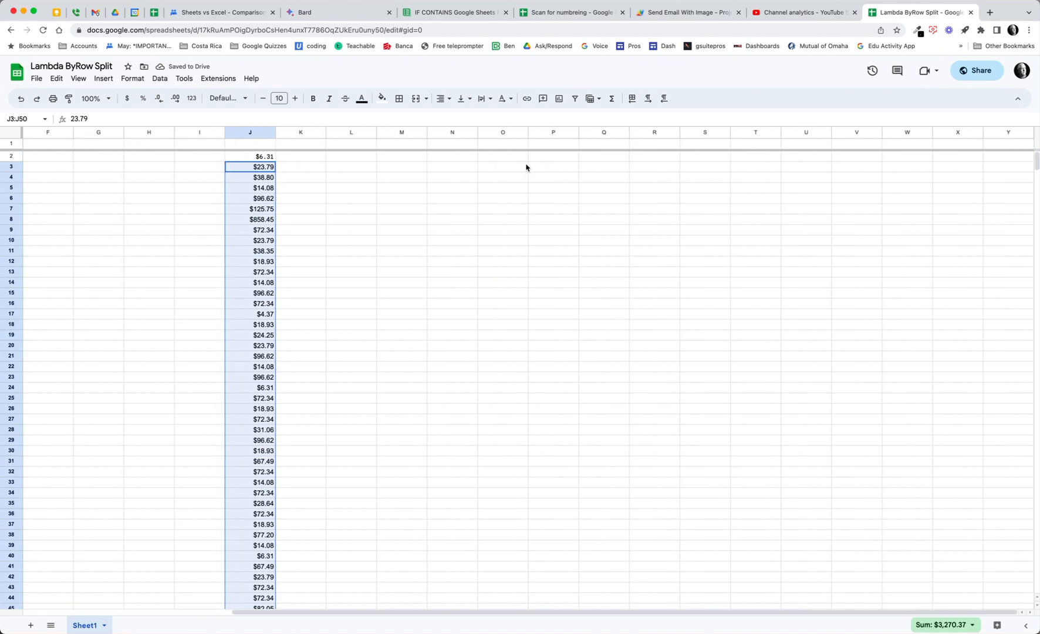
left_click(261, 157)
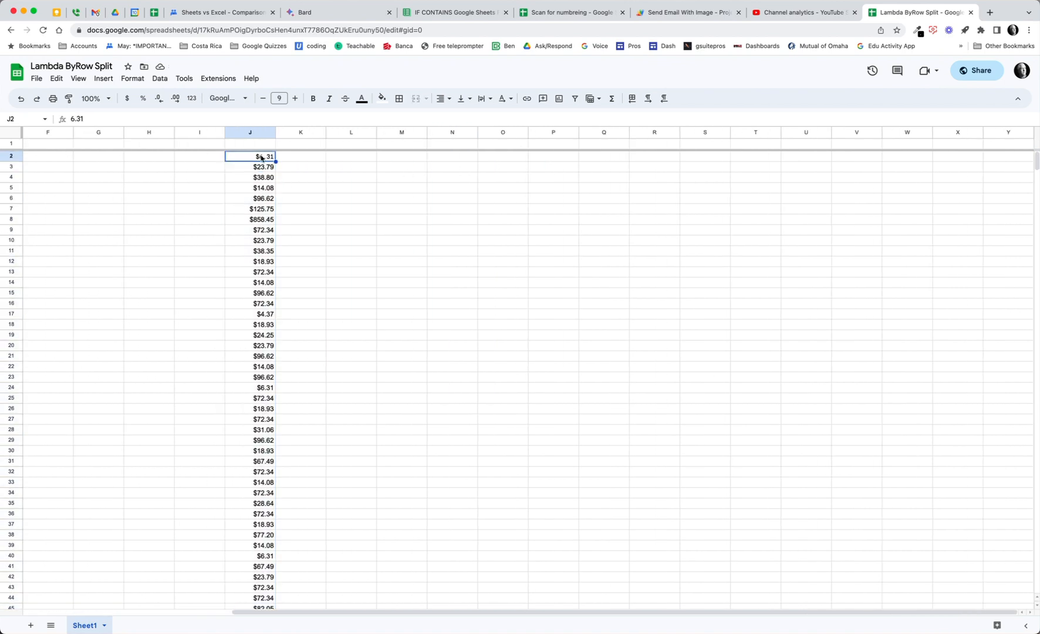
key("super+shift+Down")
scroll(215, 211, "left", 5)
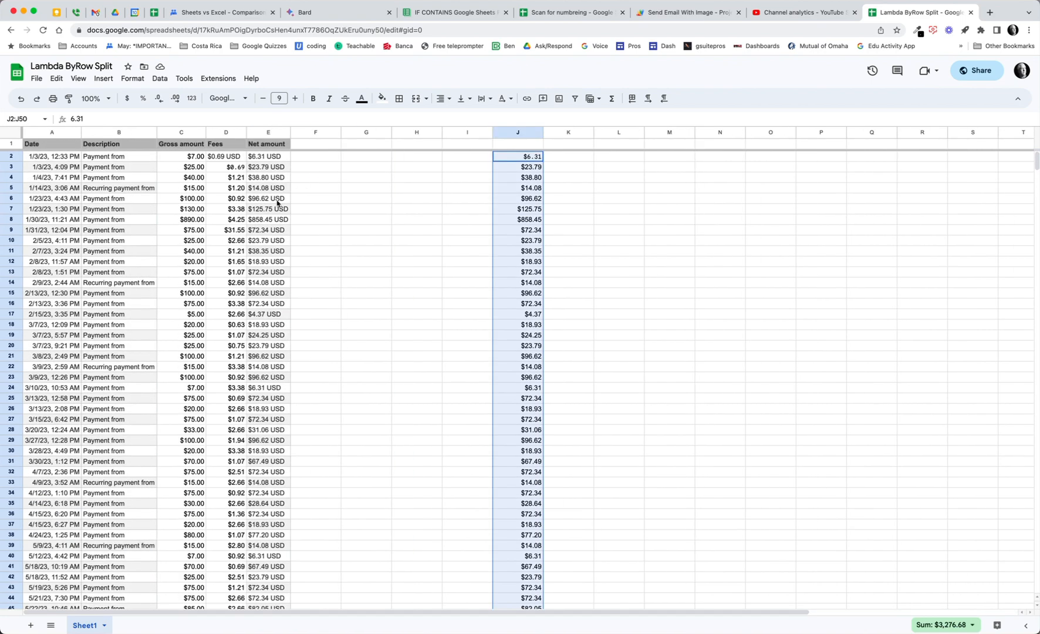
scroll(278, 206, "right", 4)
scroll(302, 209, "left", 4)
scroll(348, 225, "down", 1)
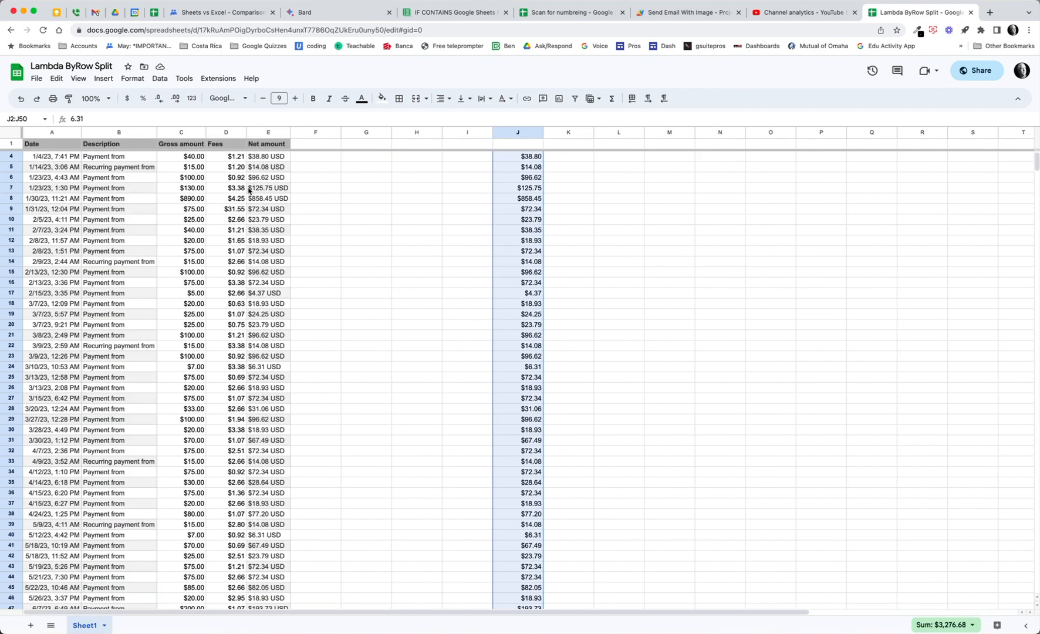
Step: Undo the moves of the fee values and the gross values
scroll(241, 194, "up", 2)
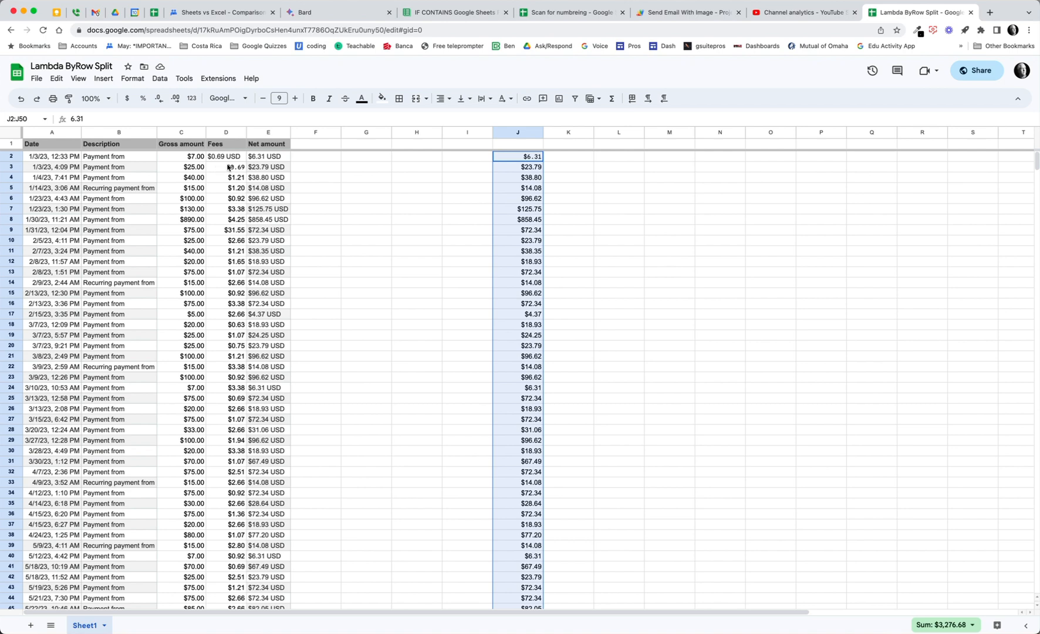
key("ctrl+z")
key("ctrl+z")
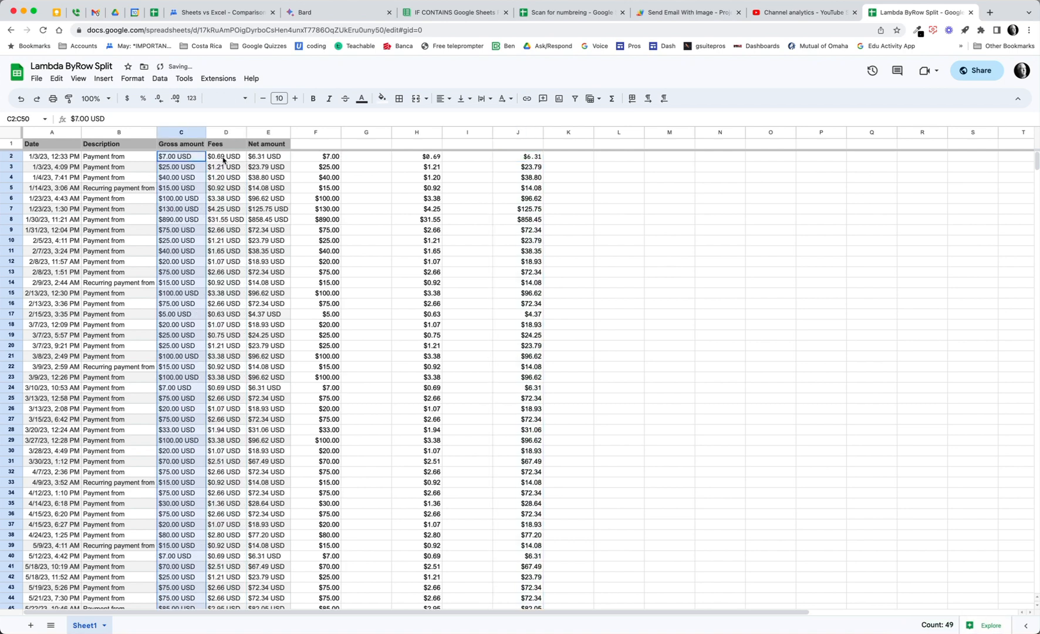
Step: Move the fee values in H2:H50 onto D2:D50 in the Fees column
left_click(430, 157)
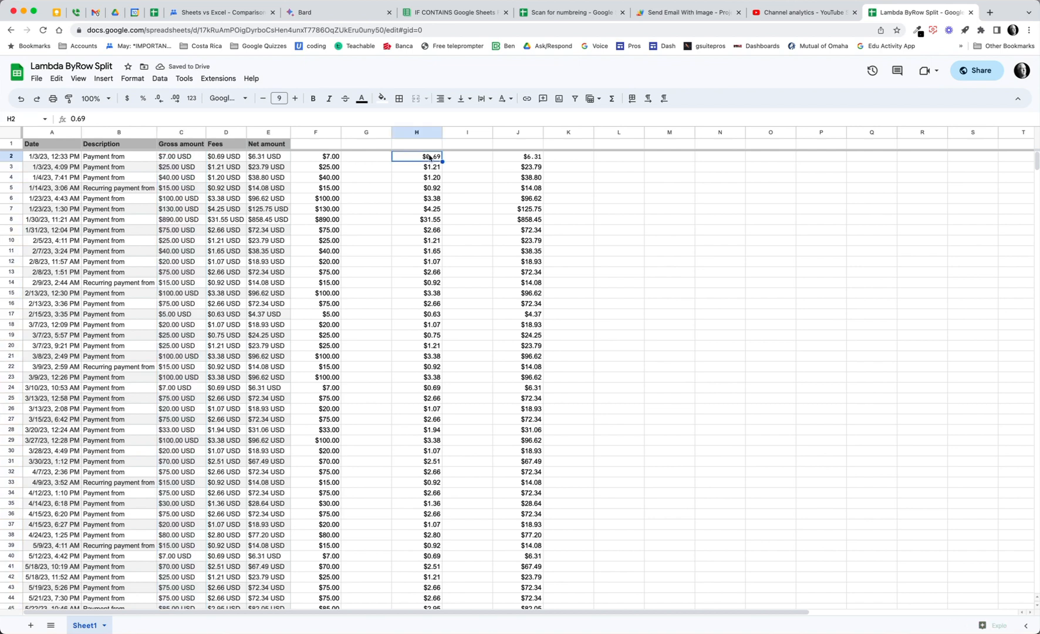
key("ctrl+shift+Down")
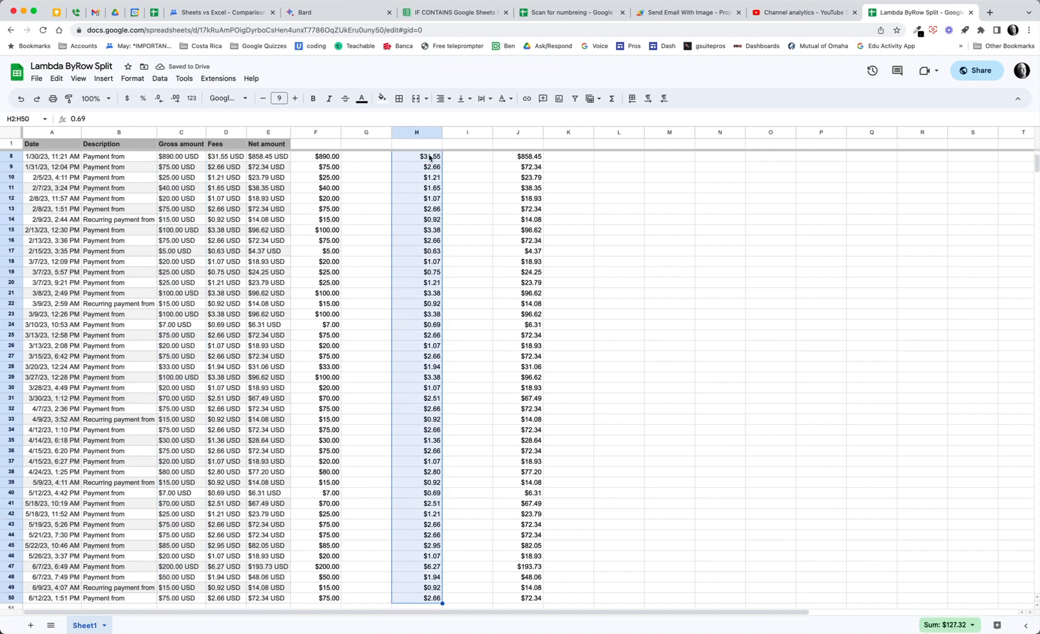
scroll(383, 225, "right", 5)
scroll(373, 227, "left", 5)
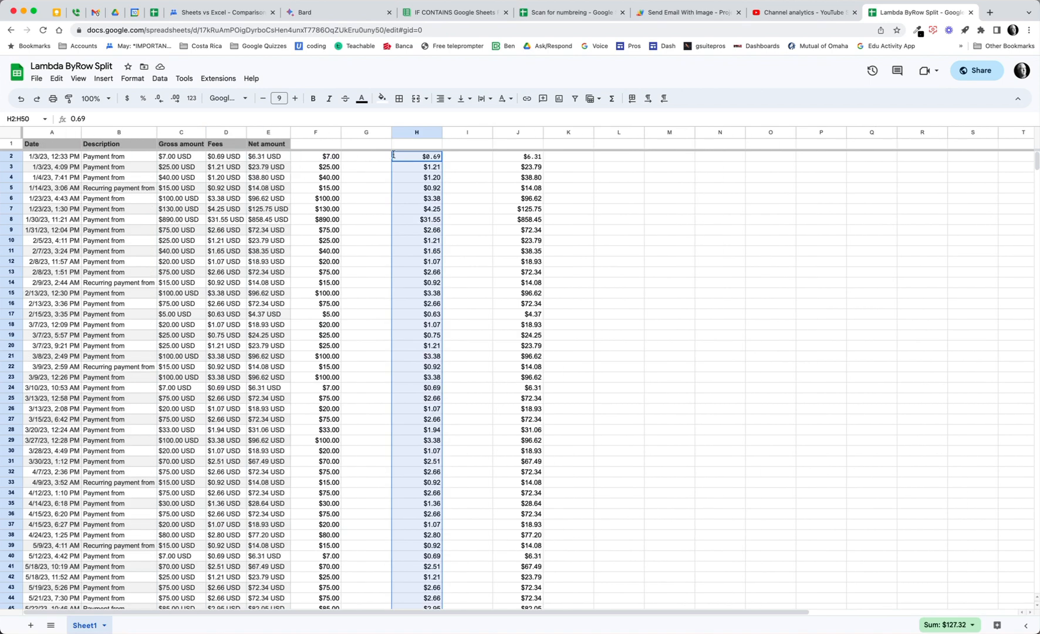
left_click_drag(416, 152, 232, 158)
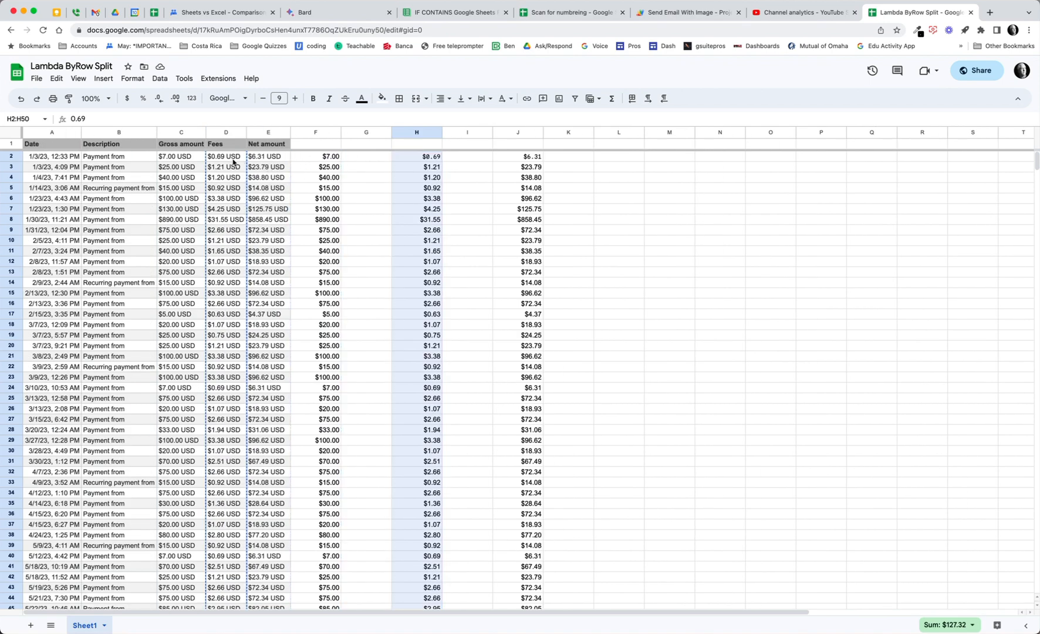
Step: Move the net values in J2:J50 onto E2:E50 in the Net amount column
left_click(523, 157)
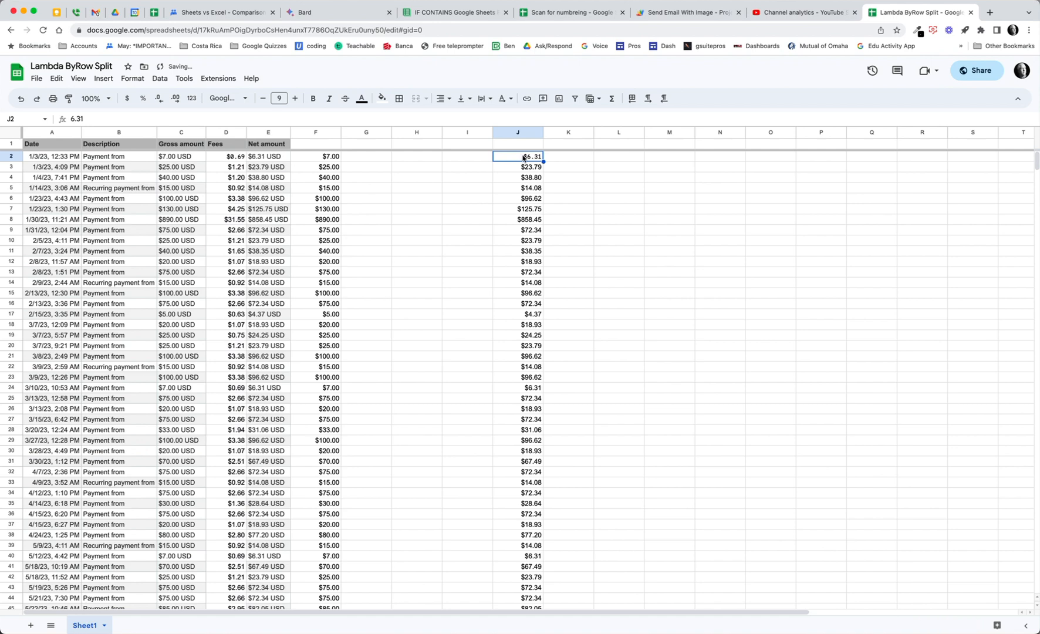
key("super+shift+Down")
scroll(522, 158, "up", 3)
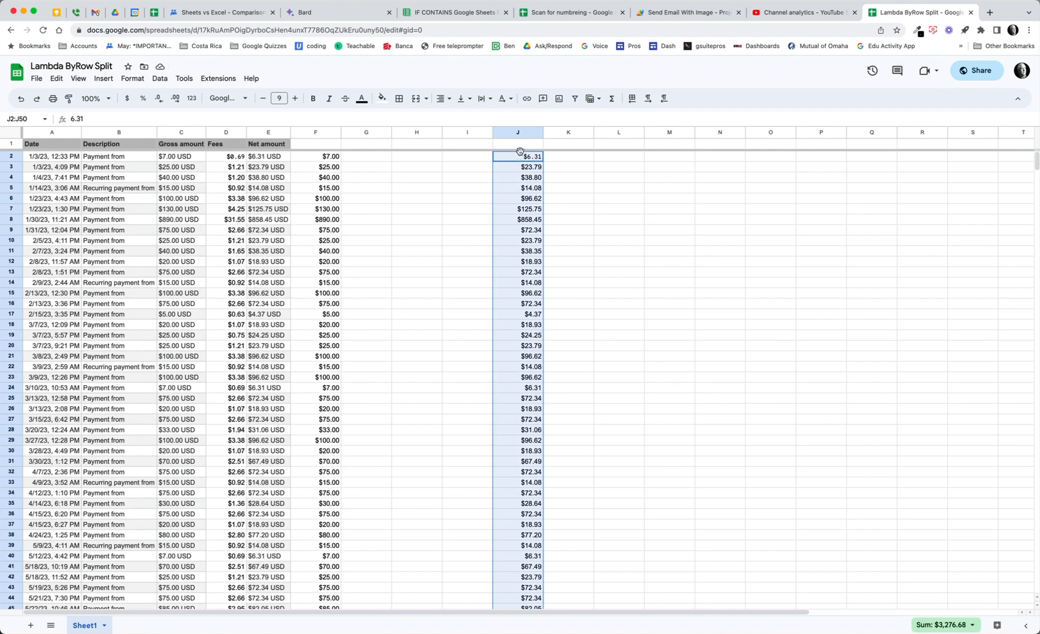
left_click_drag(520, 156, 279, 158)
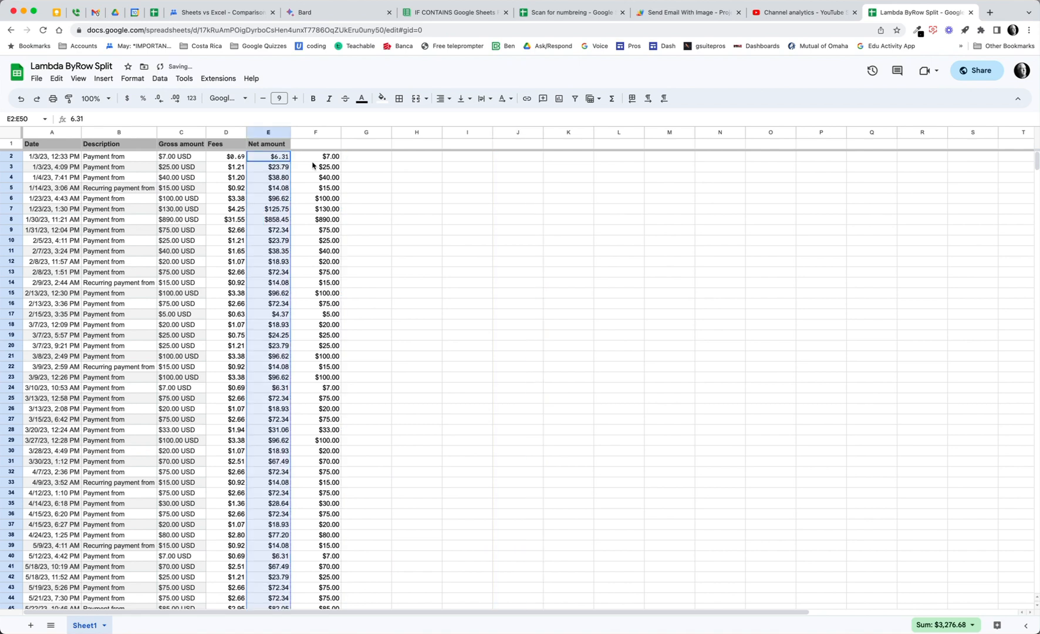
left_click(326, 133)
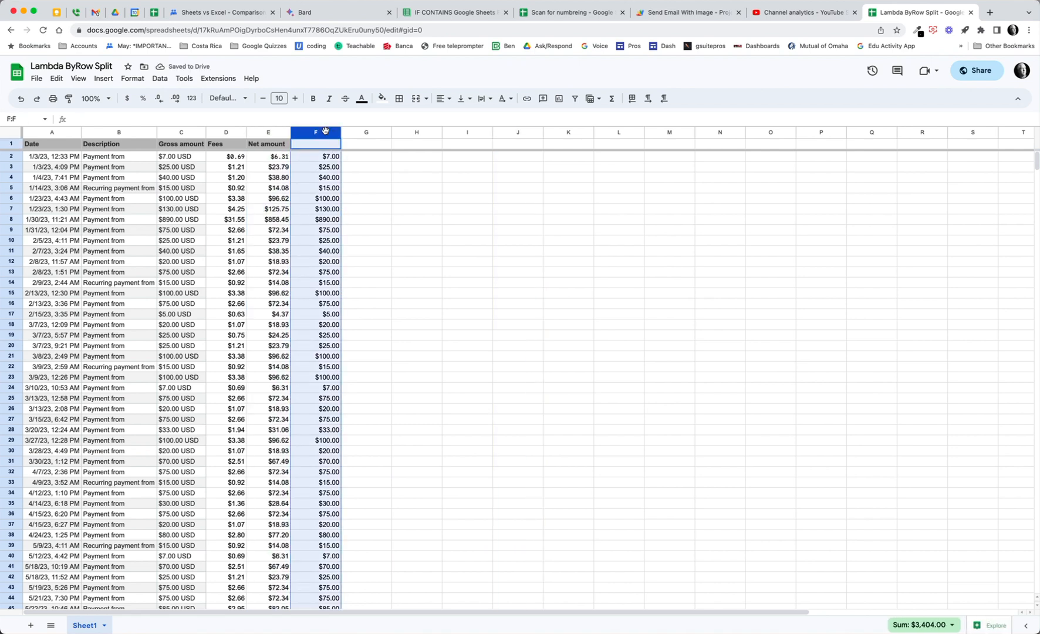
key("Delete")
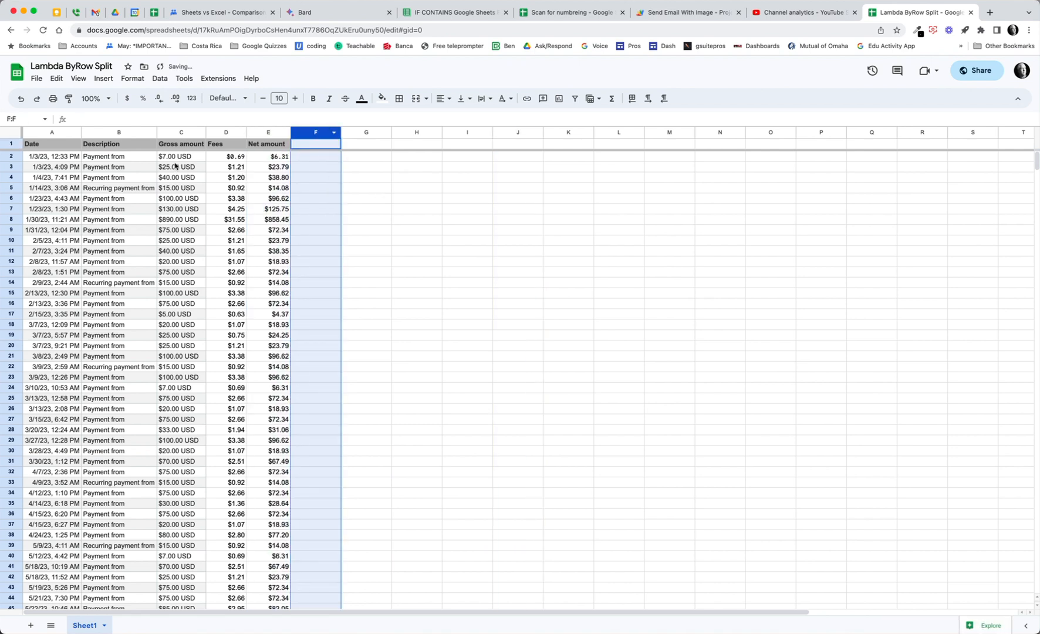
key("ctrl+z")
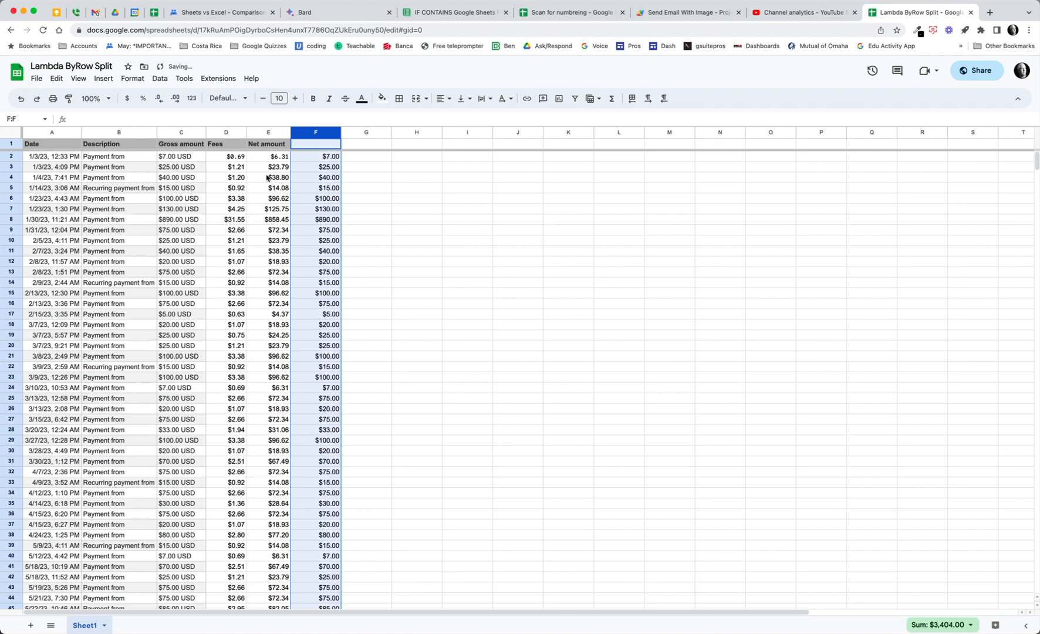
Step: Move the gross values in F2:F50 onto C2:C50 in the Gross amount column and select C2:E12 to review the replaced amounts
left_click(310, 160)
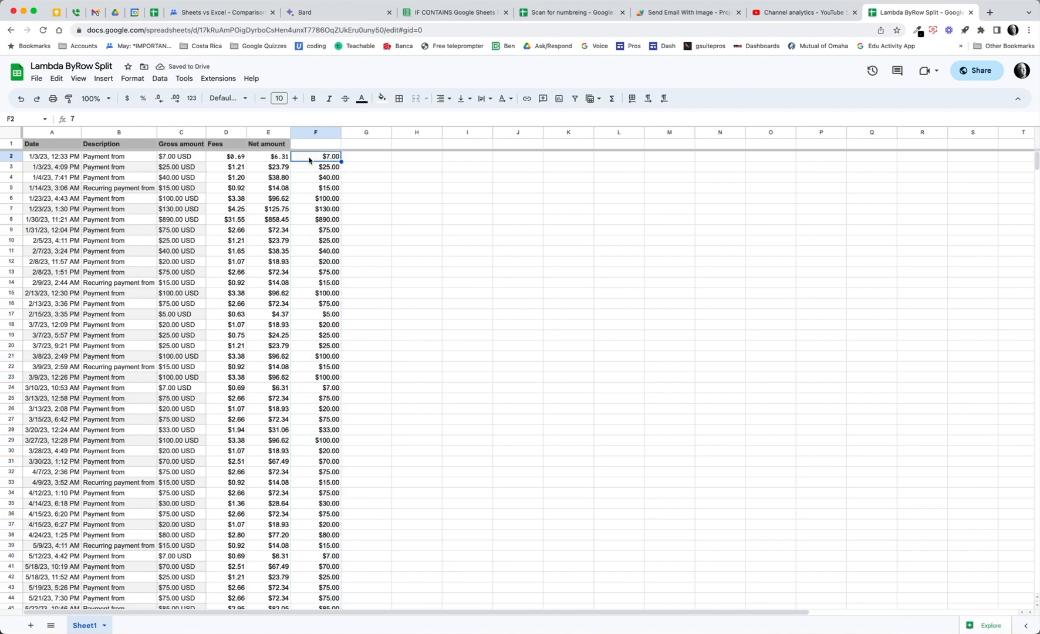
key("ctrl+shift+Down")
scroll(310, 159, "up", 2)
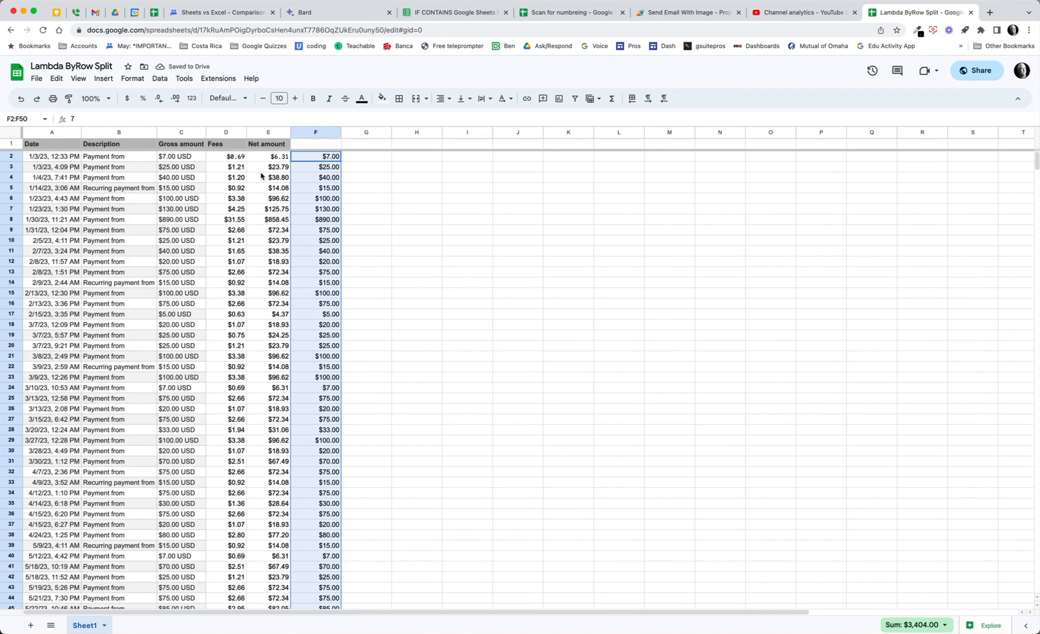
left_click_drag(314, 159, 189, 163)
left_click(321, 167)
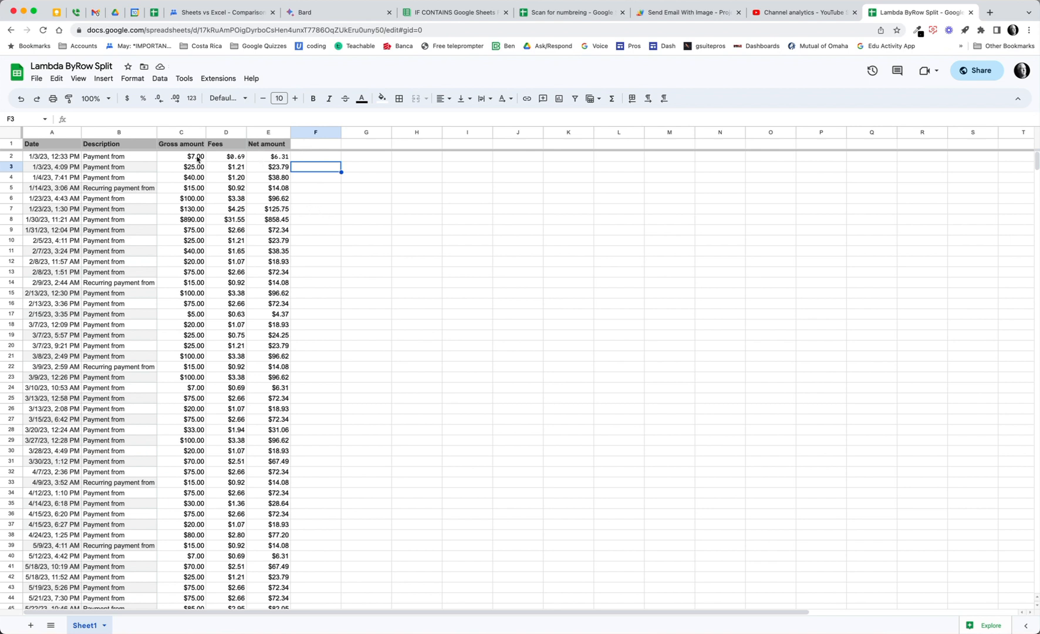
left_click_drag(197, 158, 271, 262)
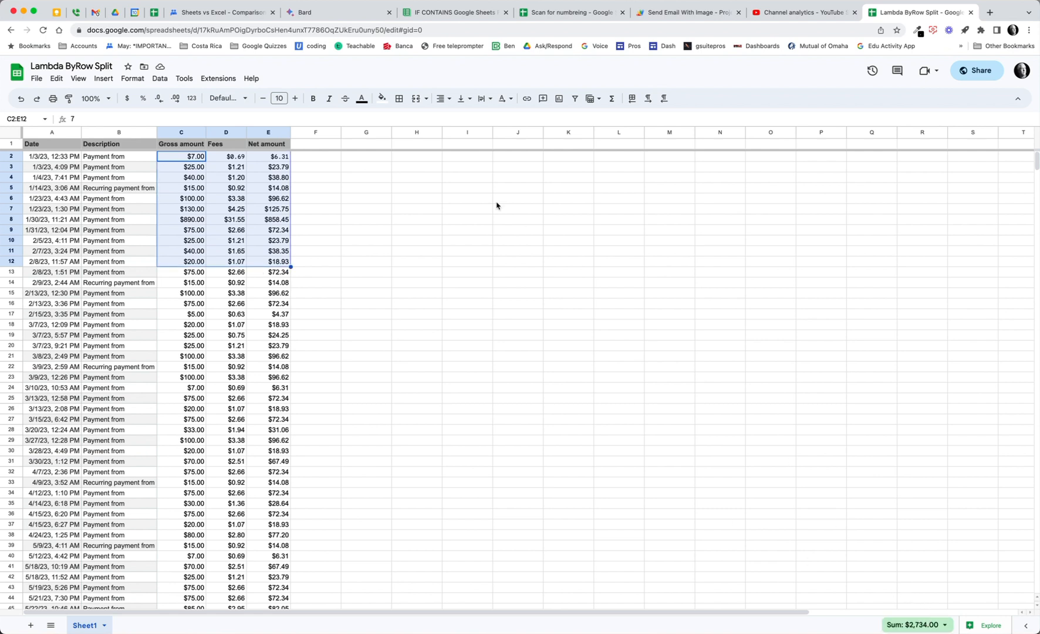